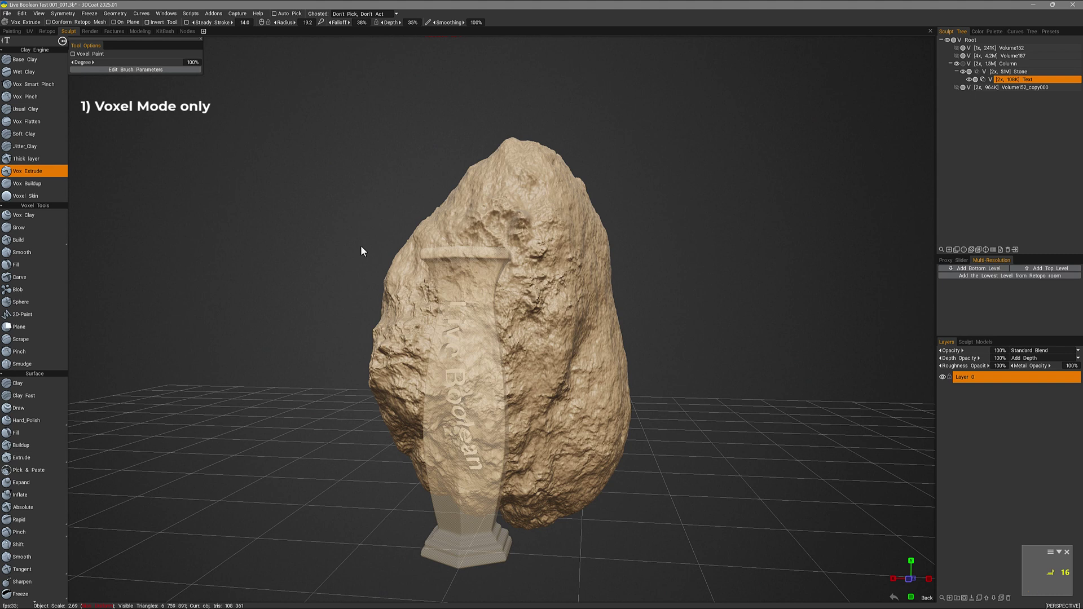
# Step: Collapse and re-expand the Column hierarchy in the sculpt tree and make Column the active layer
pyautogui.click(1015, 72)
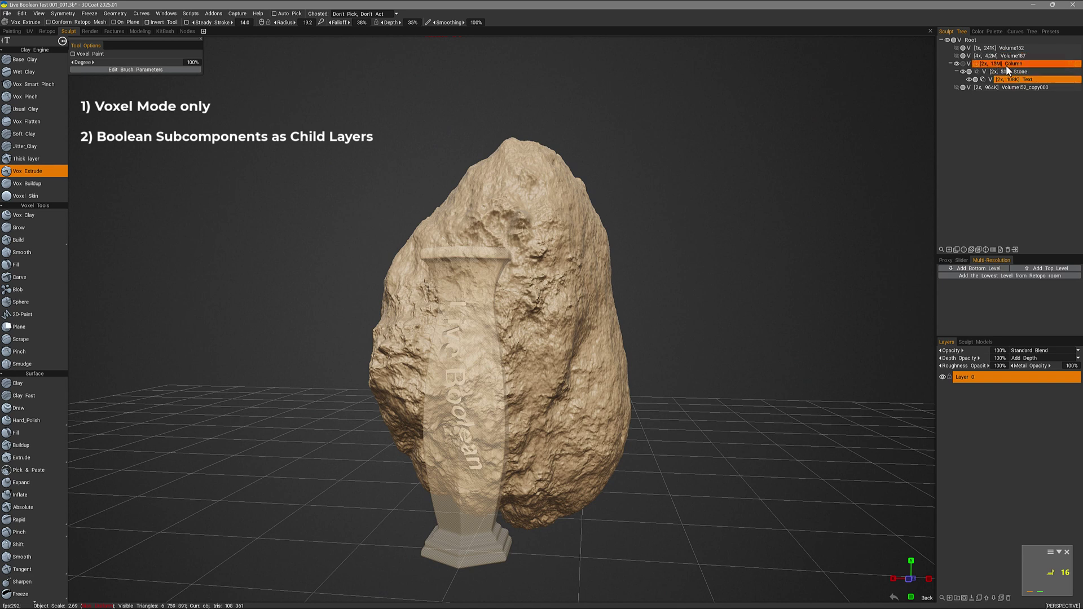
pyautogui.click(951, 63)
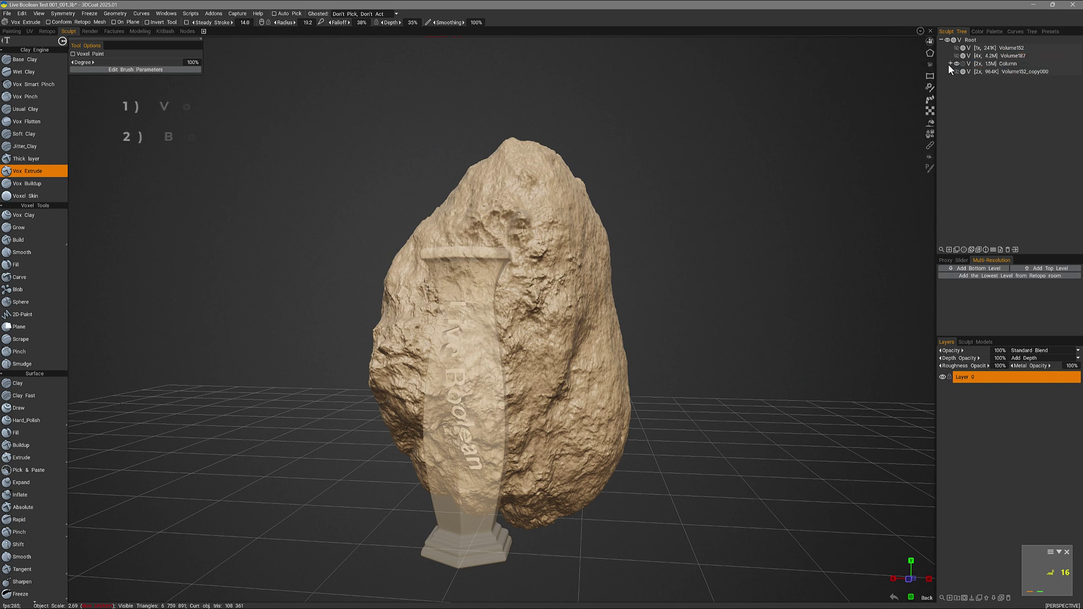
pyautogui.click(951, 63)
pyautogui.click(1007, 65)
pyautogui.click(1014, 65)
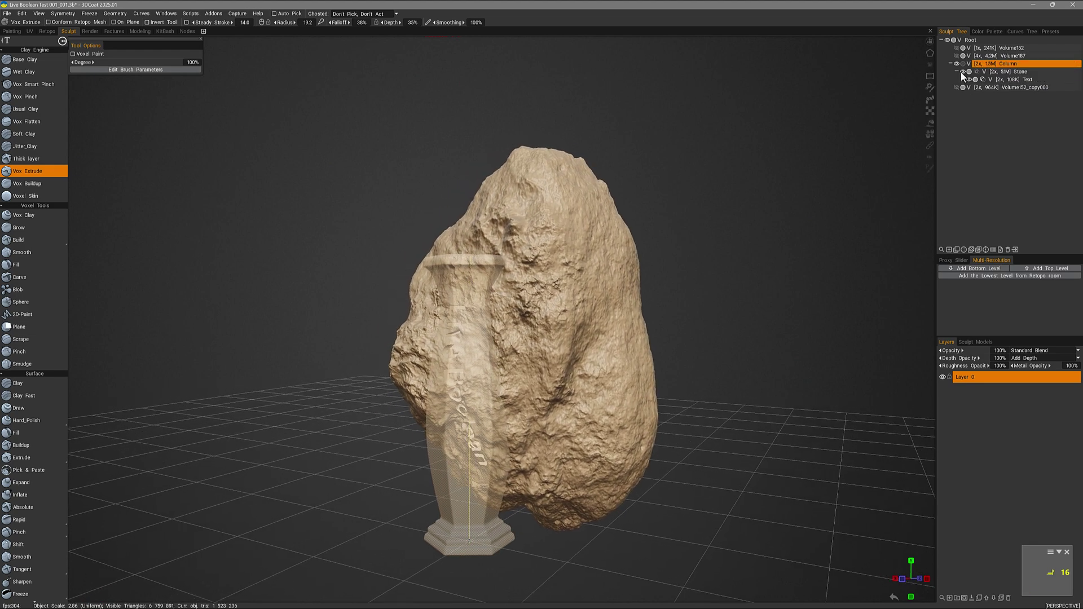
# Step: Examine the ghosted column, the overlapping stone and the text from several angles alongside their parent-child layer hierarchy
pyautogui.click(1010, 72)
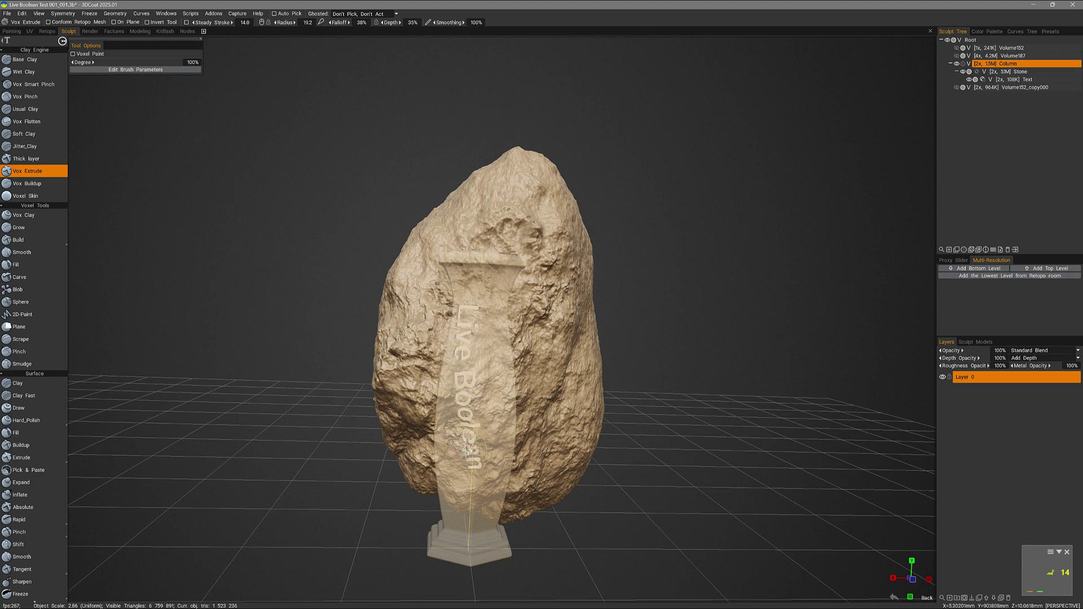
pyautogui.moveTo(852, 190); pyautogui.dragTo(805, 188)
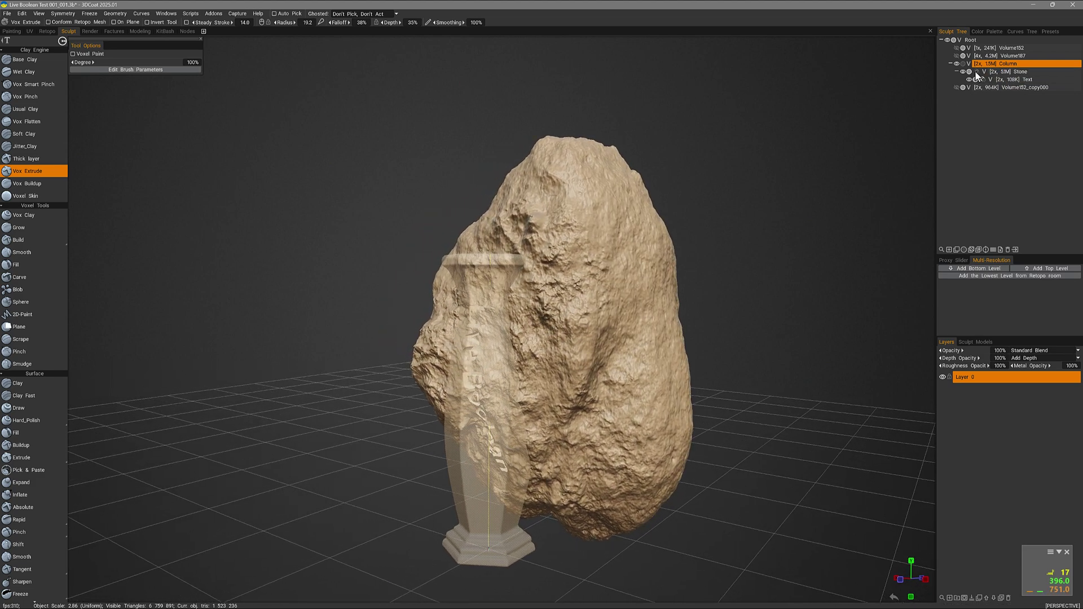
pyautogui.click(993, 88)
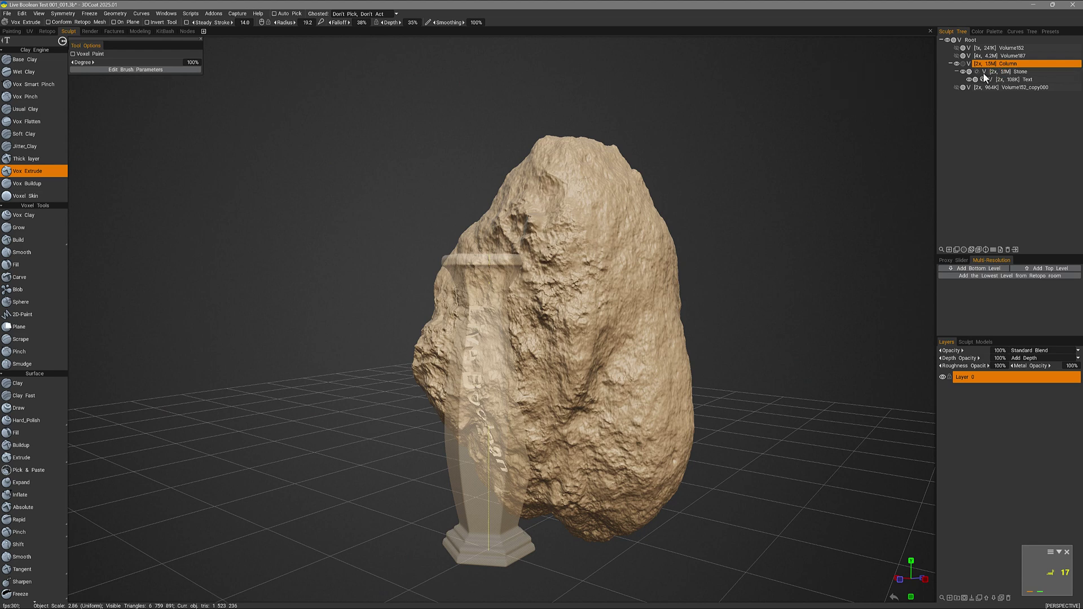
pyautogui.moveTo(755, 209); pyautogui.dragTo(434, 447)
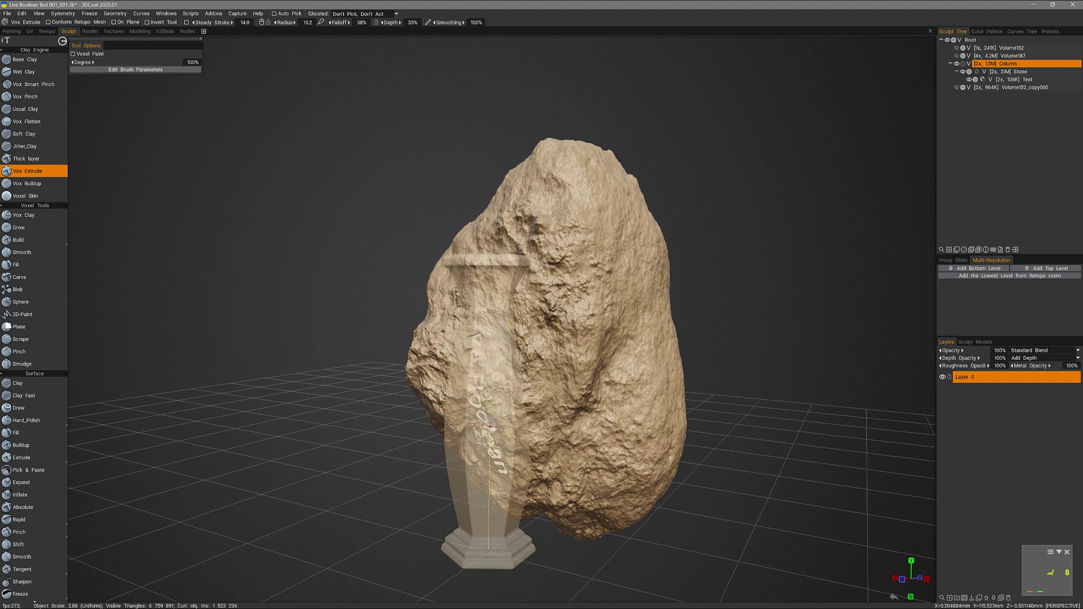
pyautogui.keyDown('alt'); pyautogui.moveTo(490, 422); pyautogui.dragTo(485, 341); pyautogui.keyUp('alt')
pyautogui.keyDown('alt'); pyautogui.moveTo(501, 423); pyautogui.dragTo(496, 492); pyautogui.keyUp('alt')
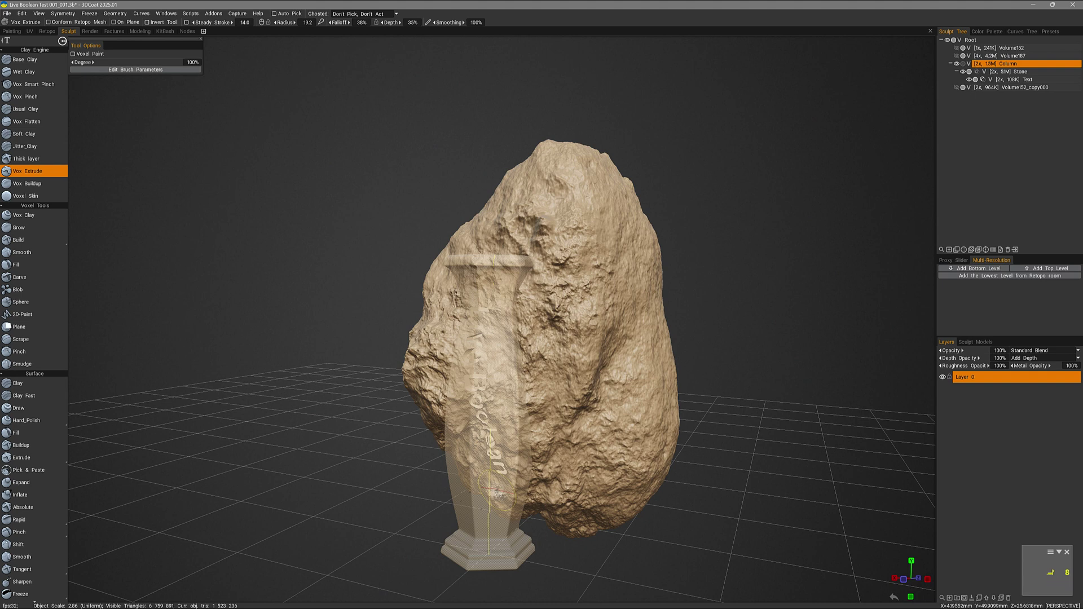
pyautogui.keyDown('ctrl'); pyautogui.click(983, 85); pyautogui.keyUp('ctrl')
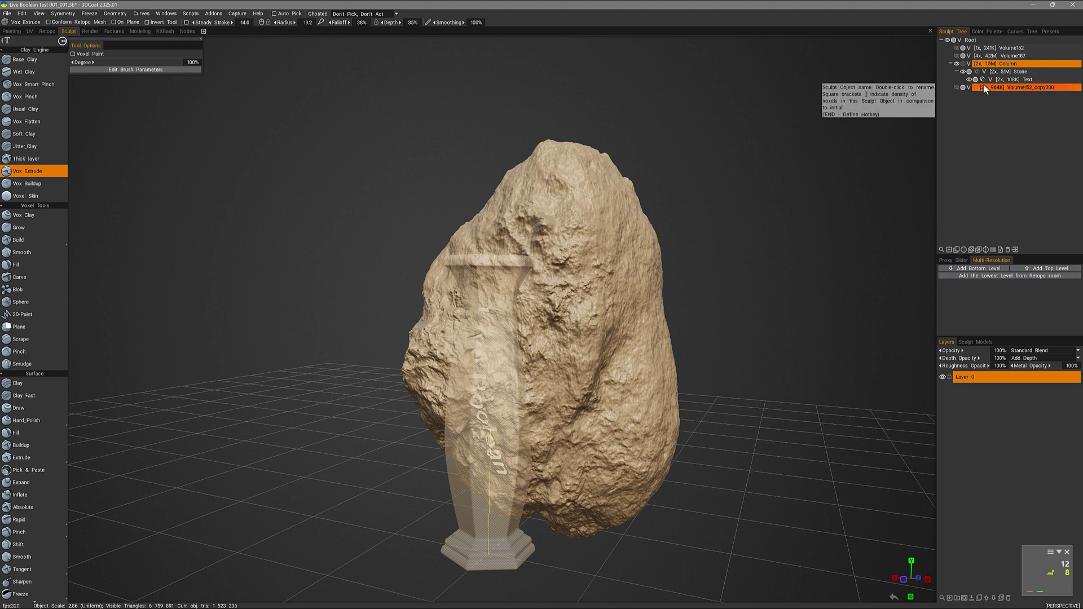
pyautogui.keyDown('ctrl'); pyautogui.click(983, 85); pyautogui.keyUp('ctrl')
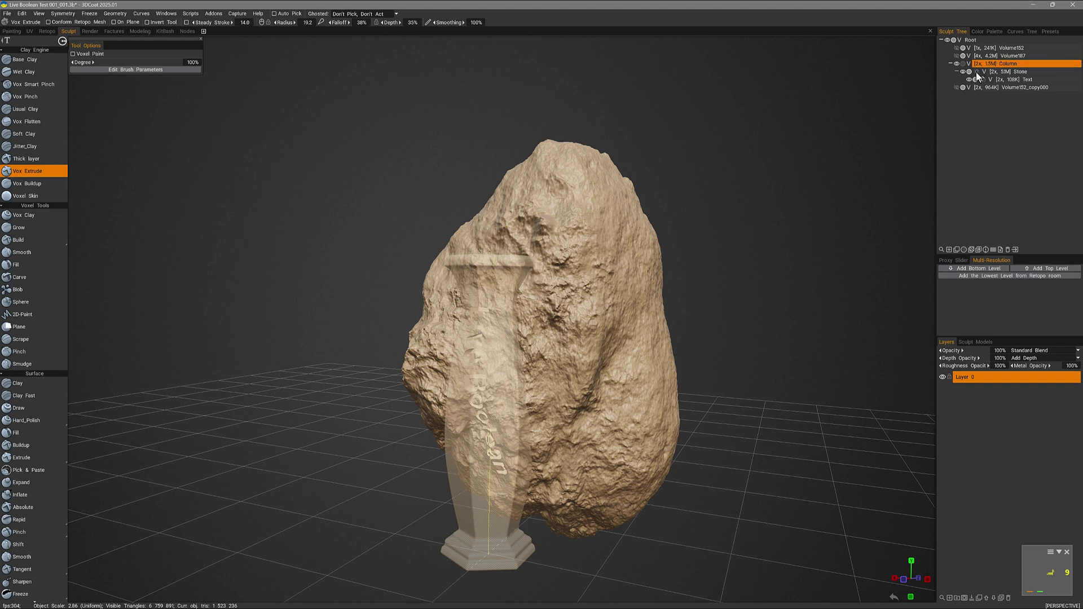
# Step: Turn off ghosting on the Column layer and set its Stone child layer to Live Intersection
pyautogui.click(976, 71)
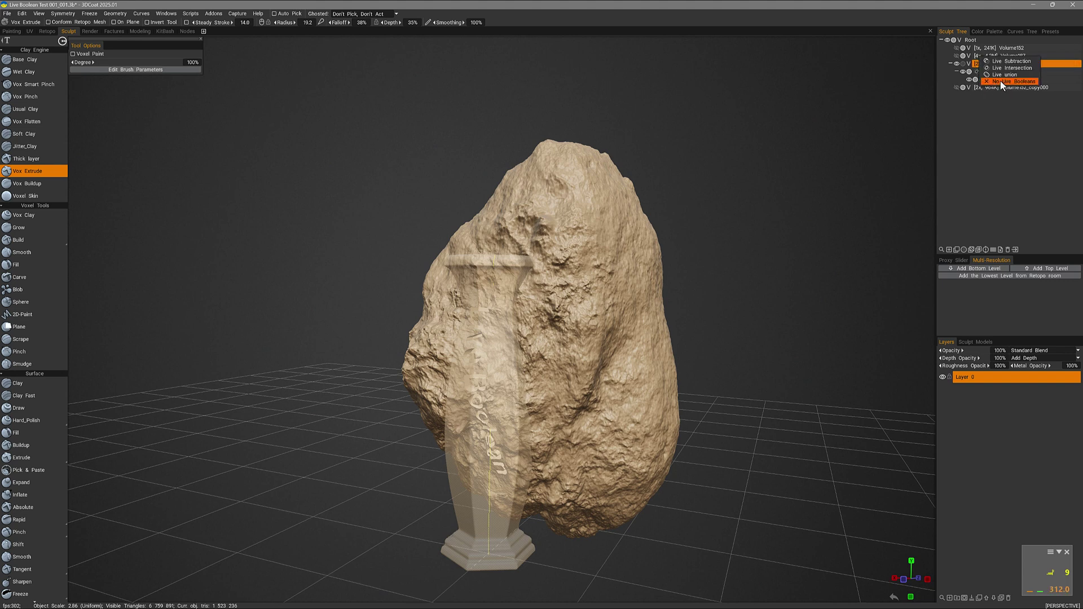
pyautogui.click(997, 83)
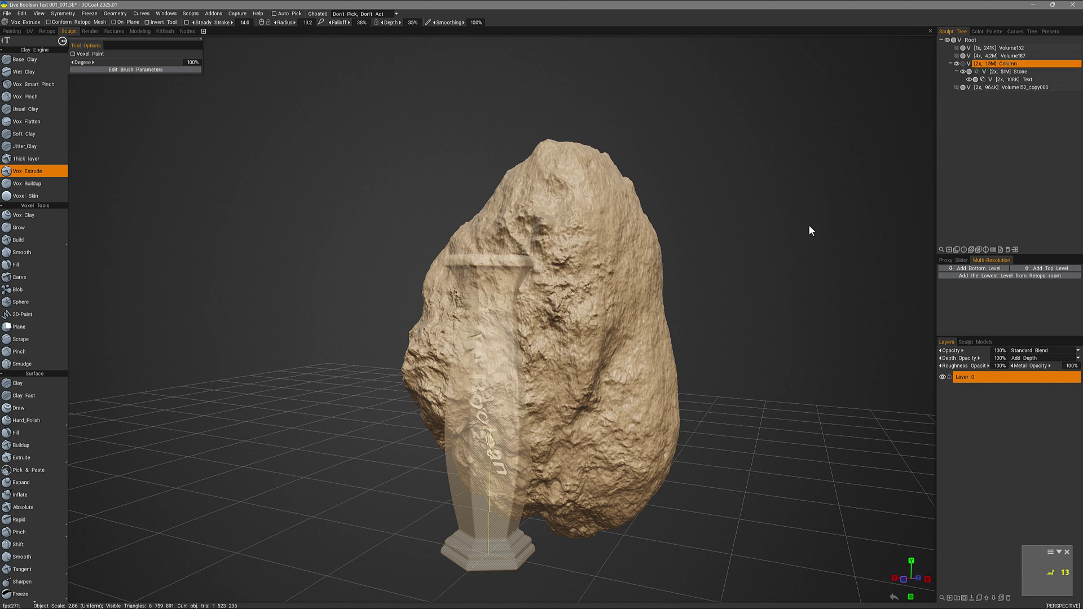
pyautogui.click(963, 65)
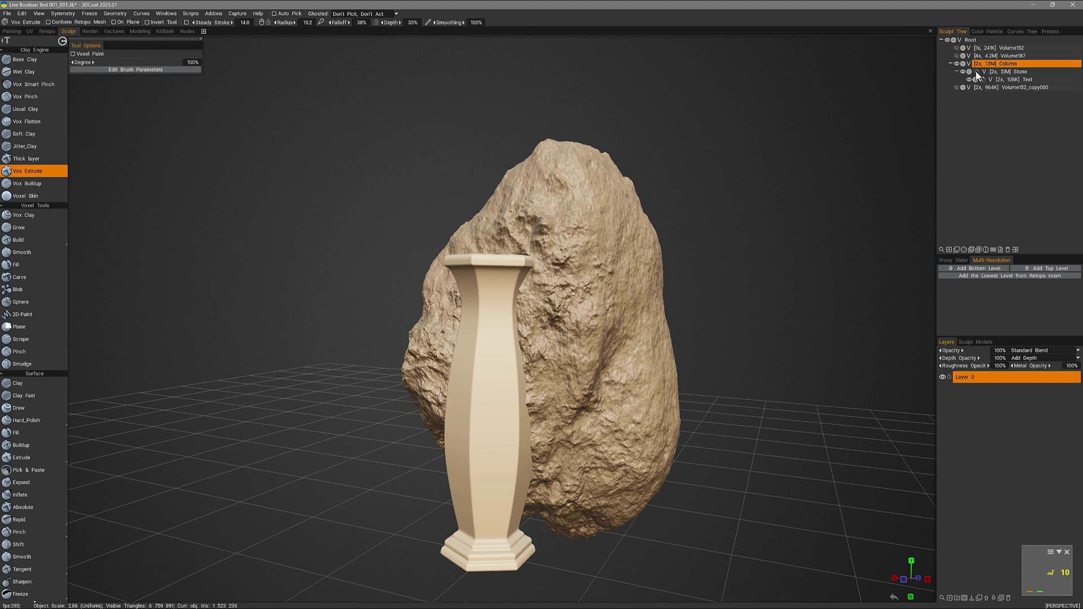
pyautogui.click(977, 72)
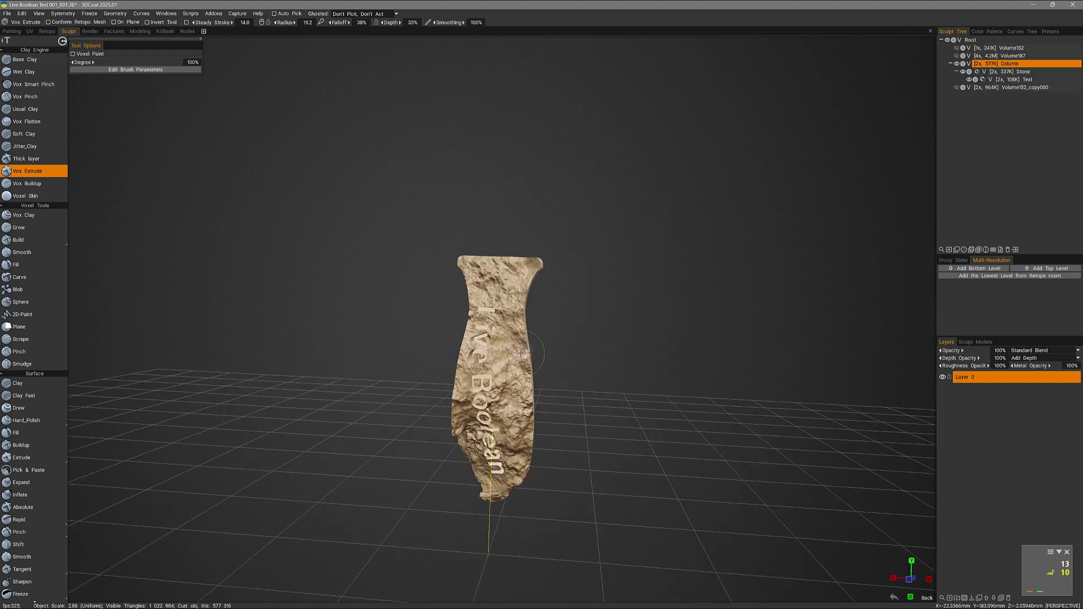
pyautogui.keyDown('alt'); pyautogui.moveTo(521, 354); pyautogui.dragTo(483, 459); pyautogui.keyUp('alt')
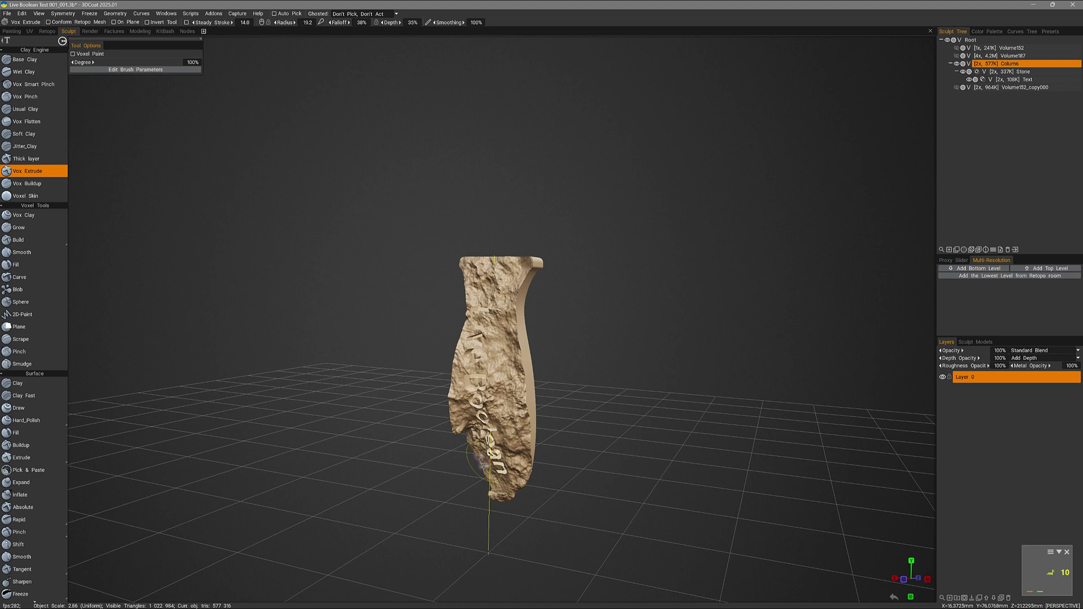
# Step: Switch the Text layer's live Boolean off and back on to compare the lettering on the stone surface
pyautogui.click(982, 79)
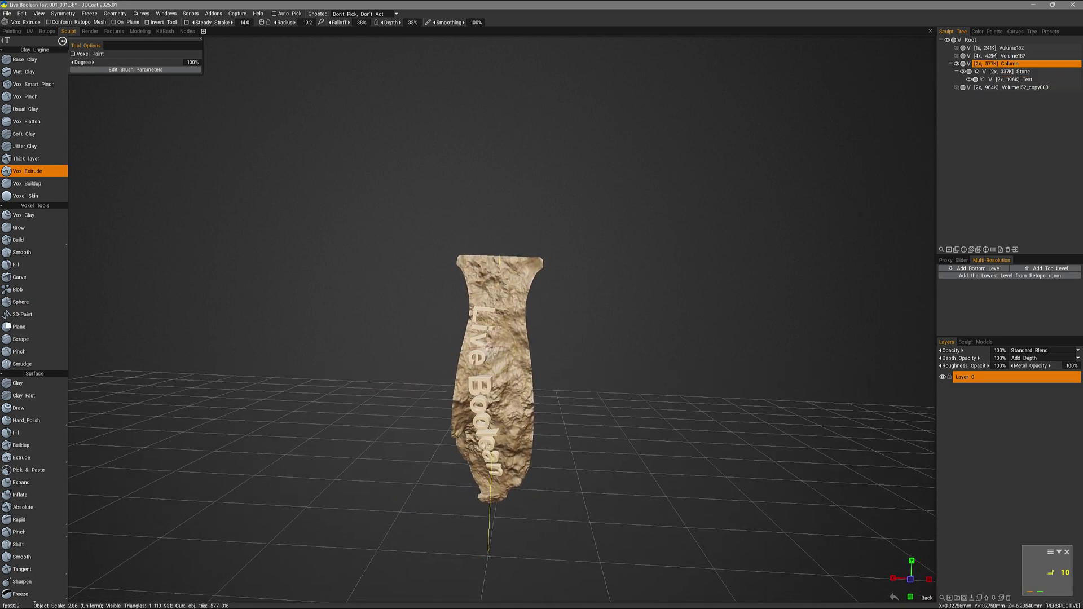
pyautogui.scroll(3, 451, 316)
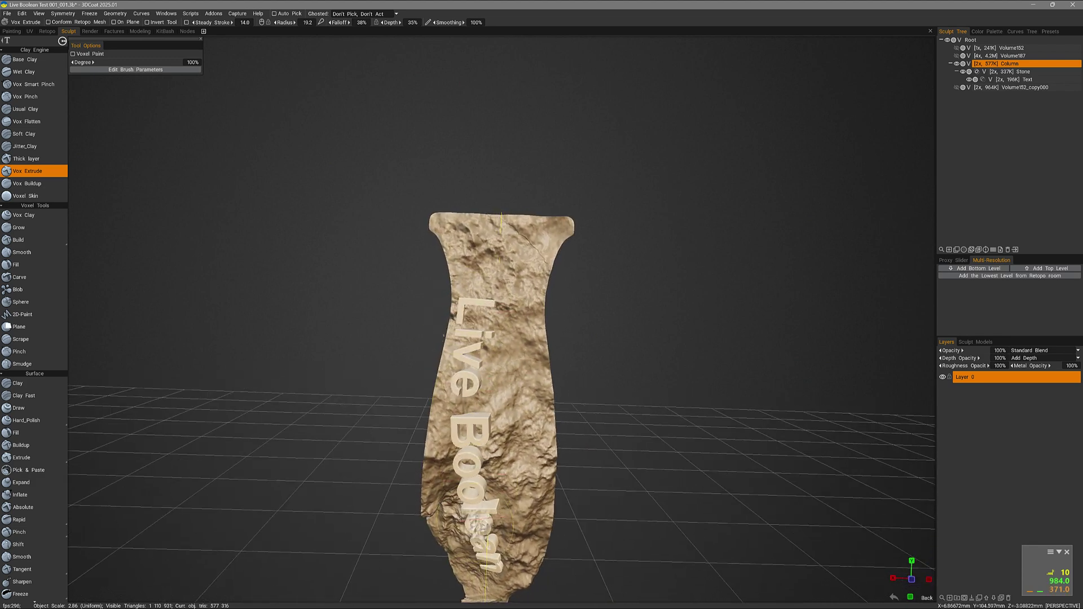
pyautogui.click(983, 79)
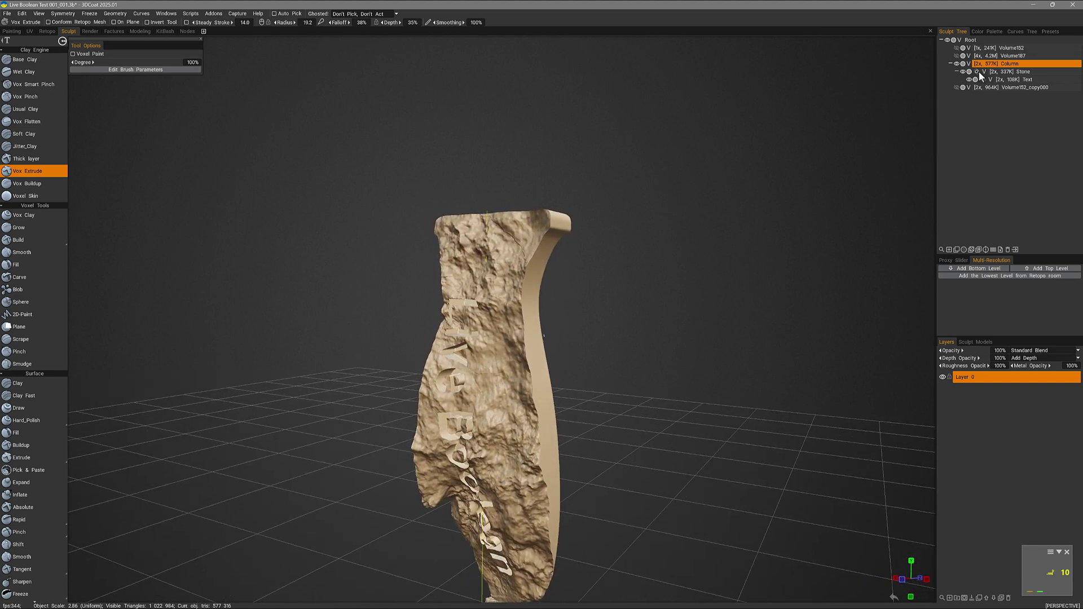
# Step: Switch the Stone layer's live intersection off and back on, comparing the full shapes with the intersected result
pyautogui.click(976, 72)
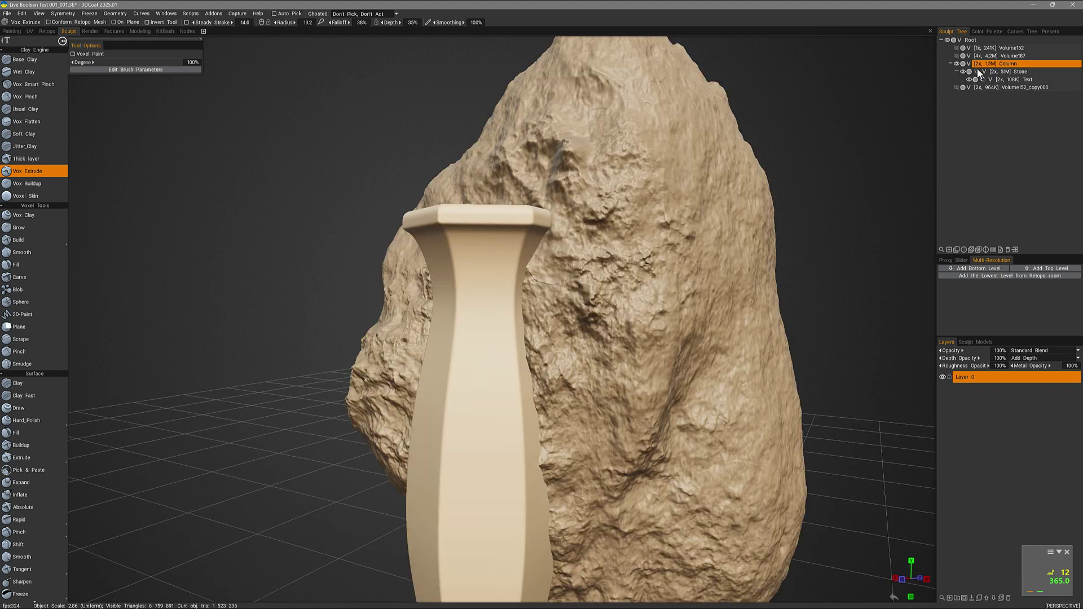
pyautogui.moveTo(474, 361)
pyautogui.keyDown('alt'); pyautogui.mouseDown()
pyautogui.moveTo(525, 378)
pyautogui.moveTo(551, 409)
pyautogui.mouseUp(); pyautogui.keyUp('alt')
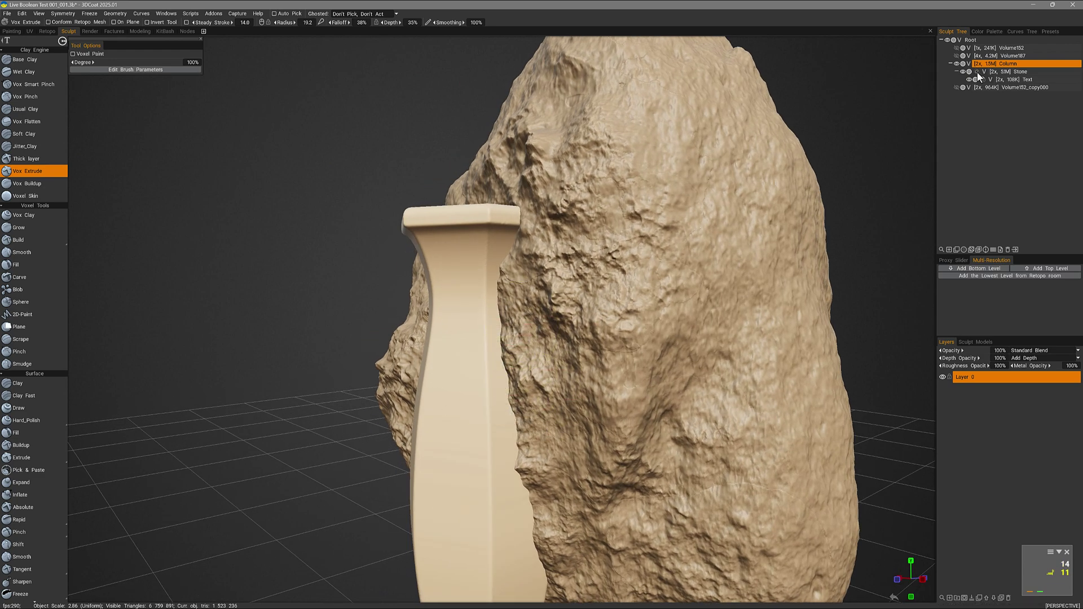
pyautogui.scroll(-3, 974, 76)
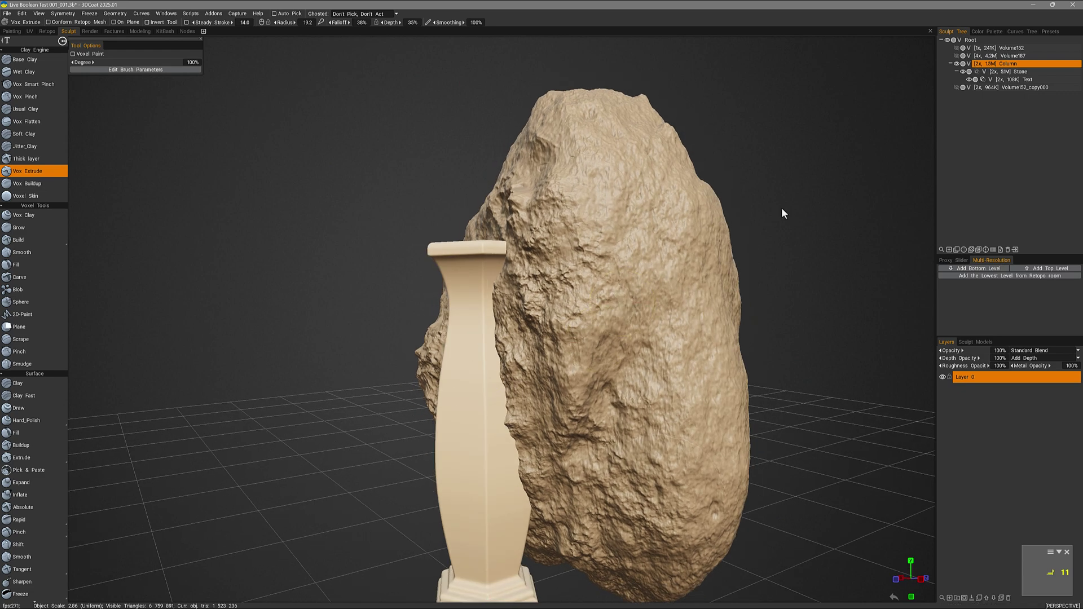
pyautogui.click(976, 72)
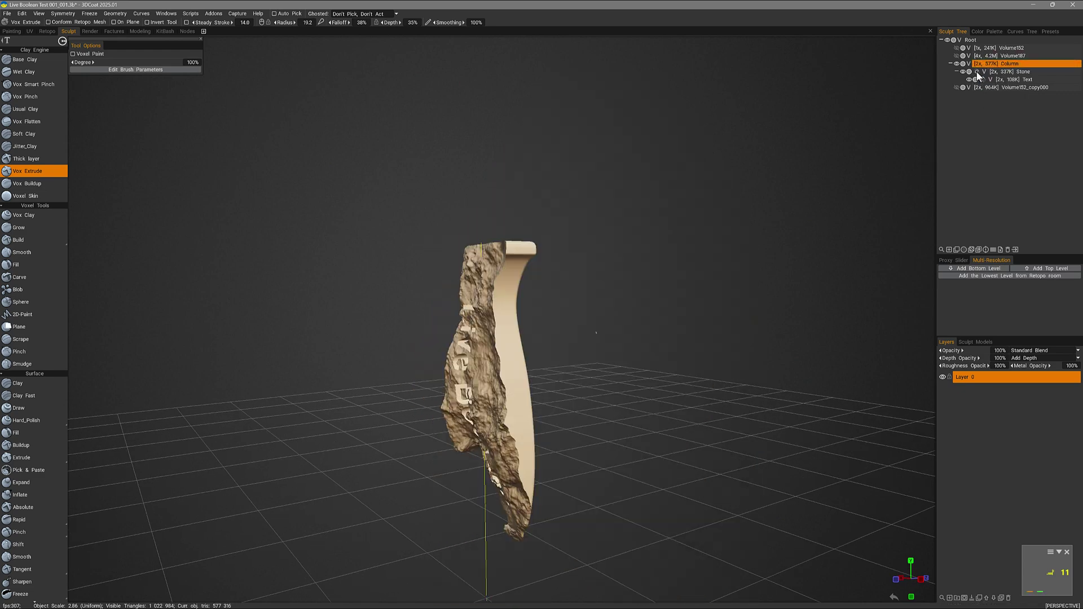
# Step: Activate the Transform tool and make the Stone layer its target
pyautogui.moveTo(395, 367); pyautogui.dragTo(468, 368)
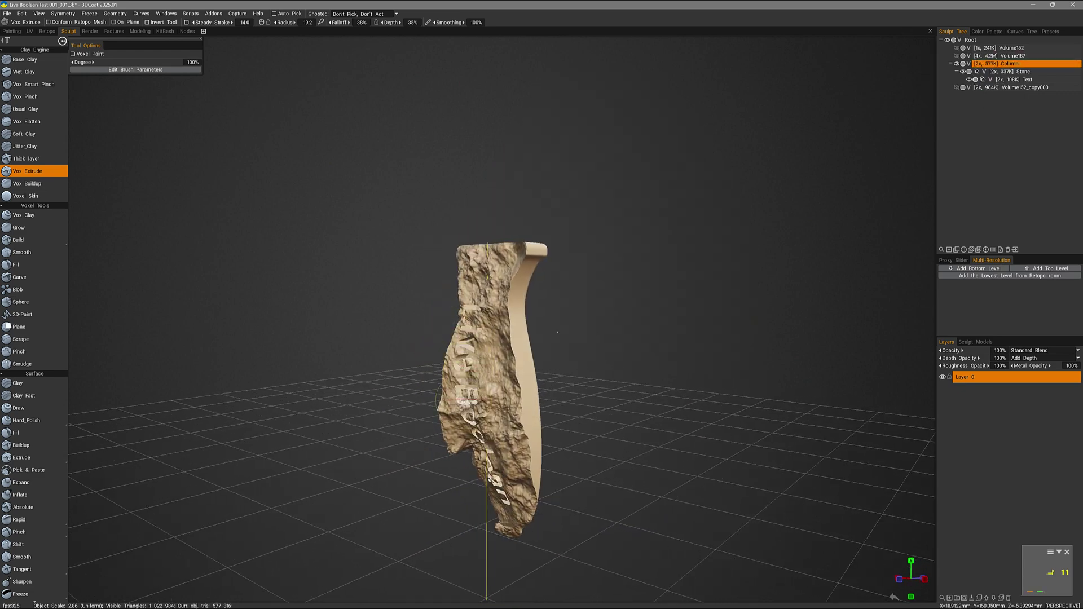
pyautogui.moveTo(384, 413); pyautogui.dragTo(407, 410)
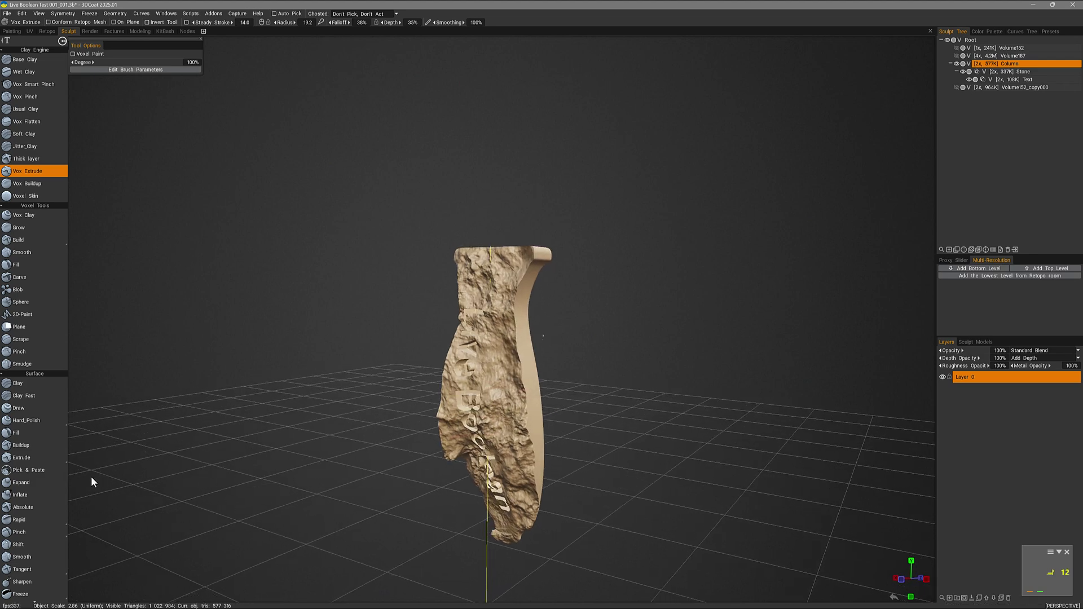
pyautogui.scroll(-5, 43, 490)
pyautogui.moveTo(63, 260)
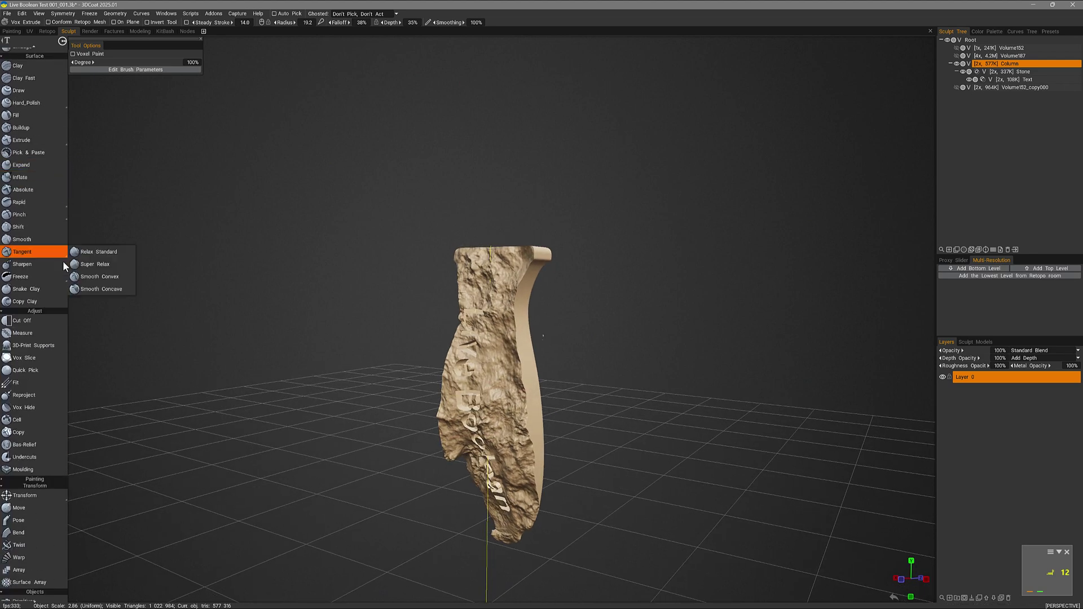
pyautogui.click(39, 496)
pyautogui.click(1011, 72)
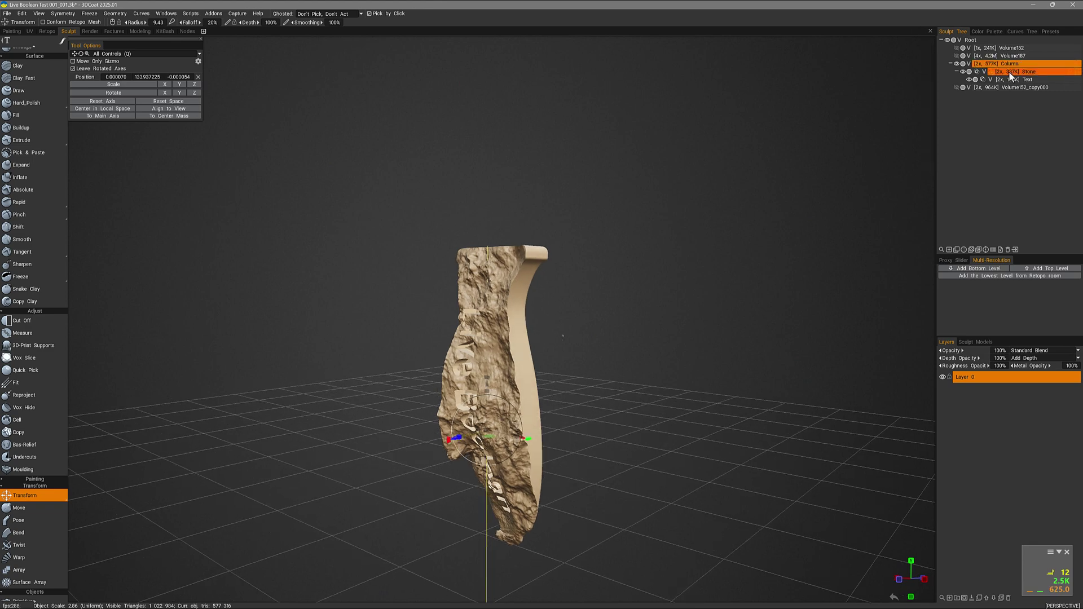
pyautogui.click(1030, 72)
# Step: Place the Stone's transform gizmo at its center of mass and center it in local space
pyautogui.moveTo(812, 213); pyautogui.dragTo(338, 254)
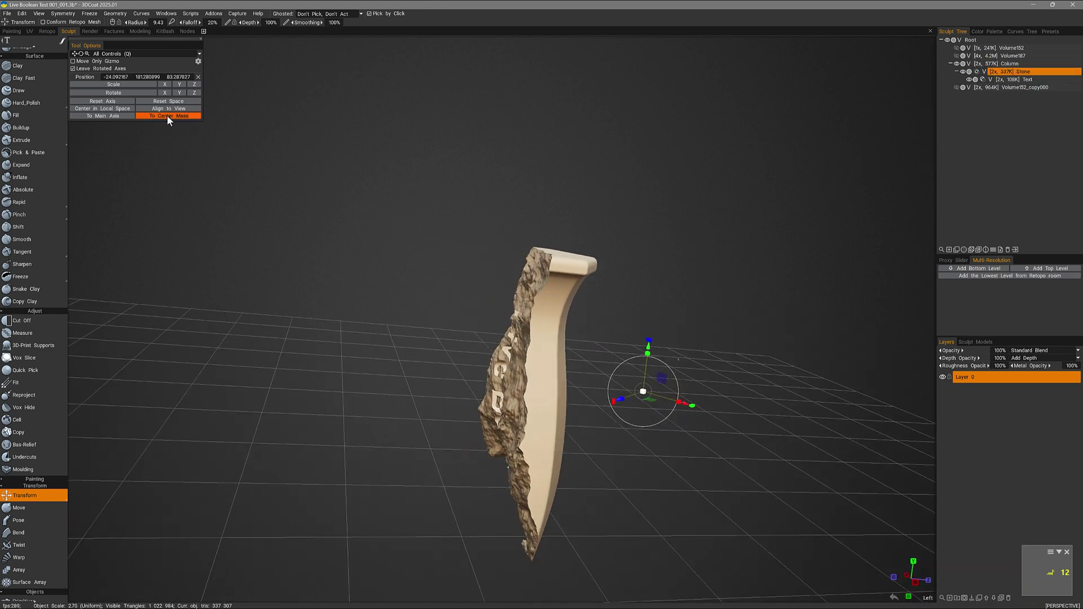
pyautogui.click(167, 117)
pyautogui.moveTo(646, 426); pyautogui.dragTo(654, 430)
pyautogui.click(102, 108)
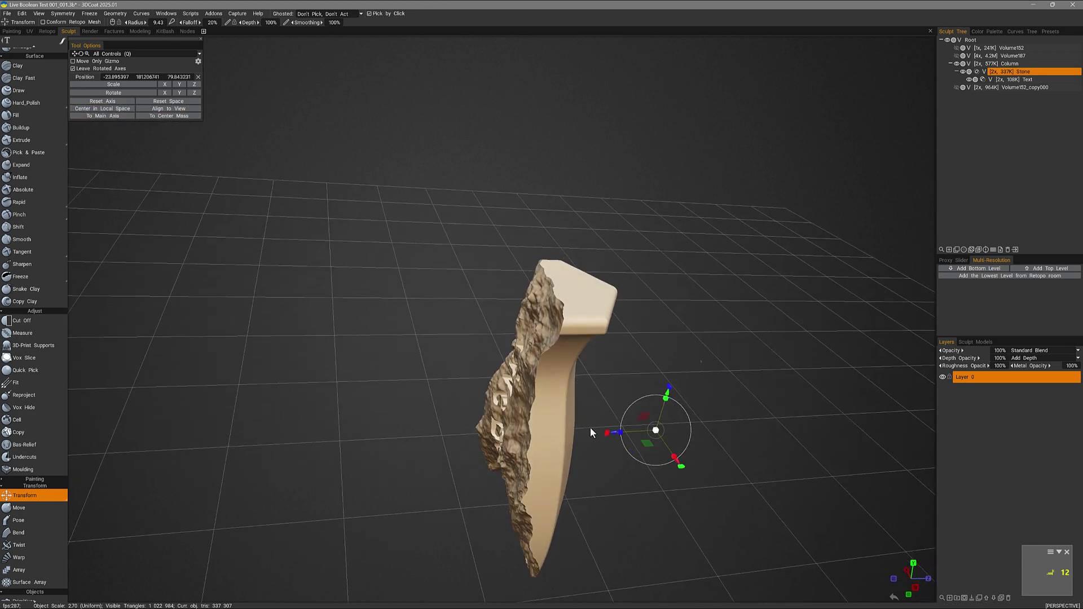
# Step: Move the Stone through the column vertically to Y about 201.3 and in depth to Z about 80.2
pyautogui.moveTo(614, 434); pyautogui.dragTo(558, 347)
pyautogui.scroll(3, 572, 330)
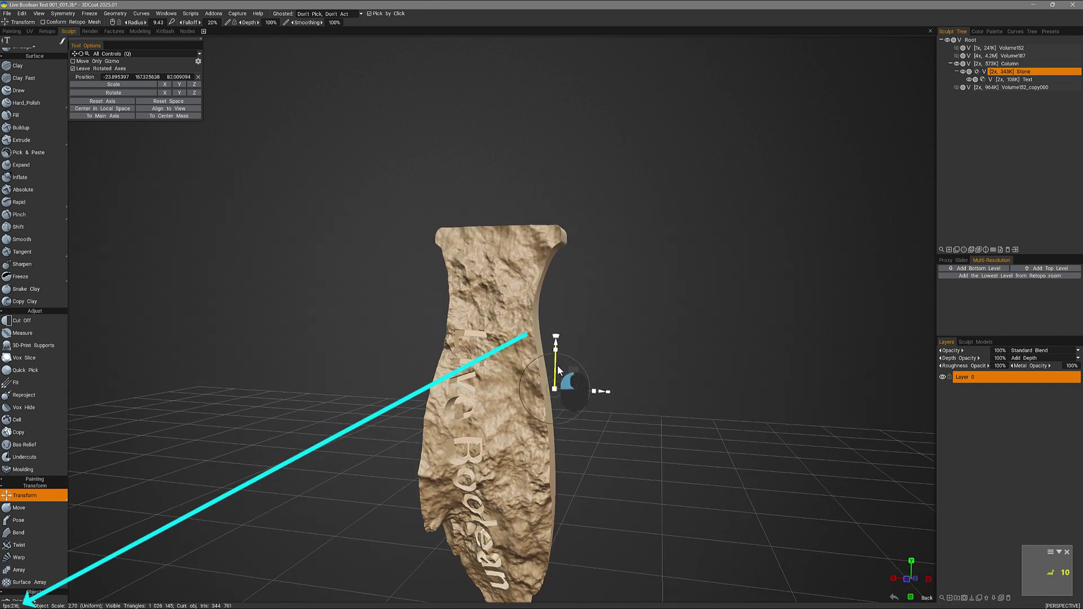
pyautogui.moveTo(558, 364); pyautogui.dragTo(705, 336)
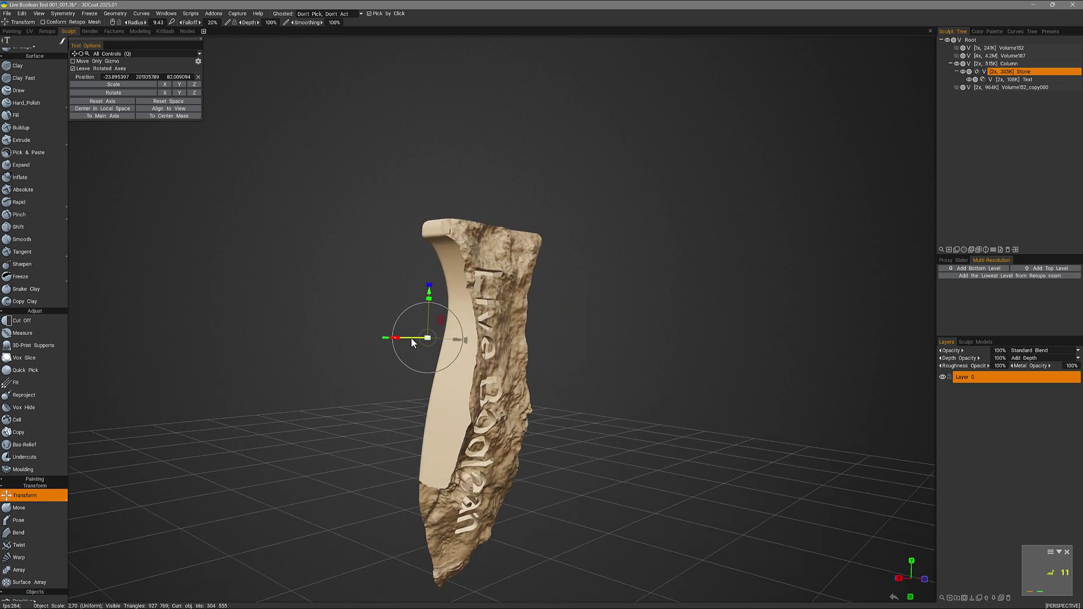
pyautogui.keyDown('alt'); pyautogui.moveTo(410, 337); pyautogui.dragTo(447, 345); pyautogui.keyUp('alt')
pyautogui.moveTo(440, 446)
pyautogui.keyDown('alt'); pyautogui.mouseDown()
pyautogui.moveTo(324, 438)
pyautogui.moveTo(383, 420)
pyautogui.mouseUp(); pyautogui.keyUp('alt')
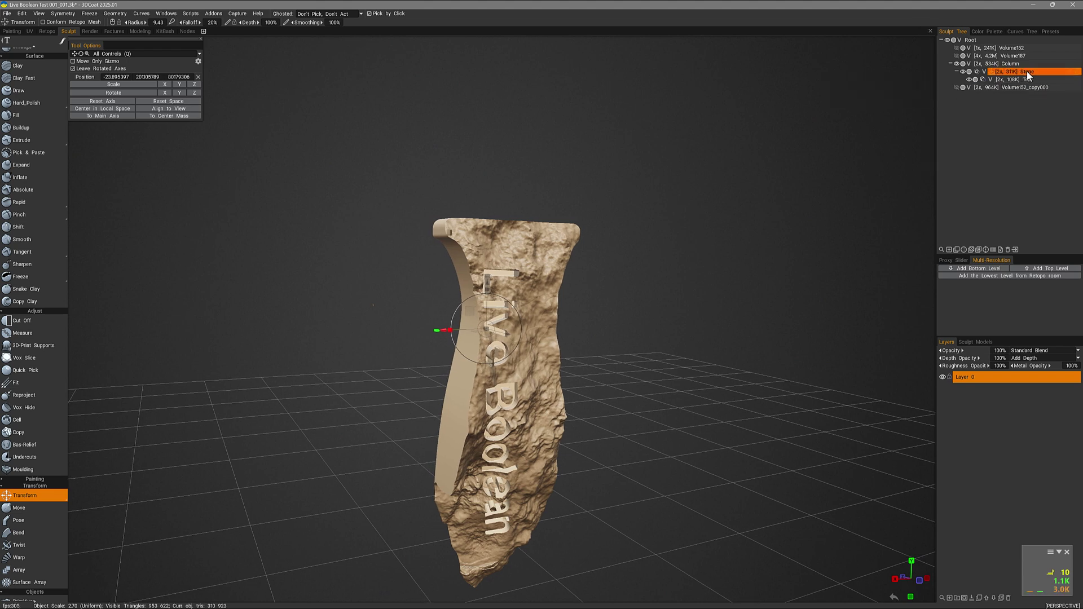
# Step: Set the Stone layer under Column to Live Subtraction
pyautogui.click(1012, 64)
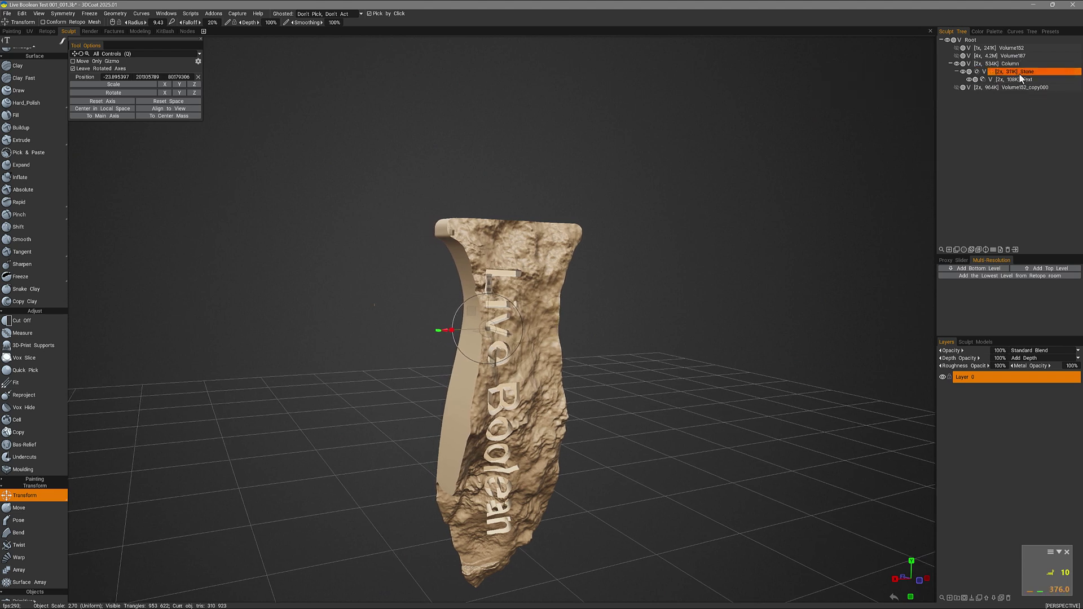
pyautogui.click(1023, 72)
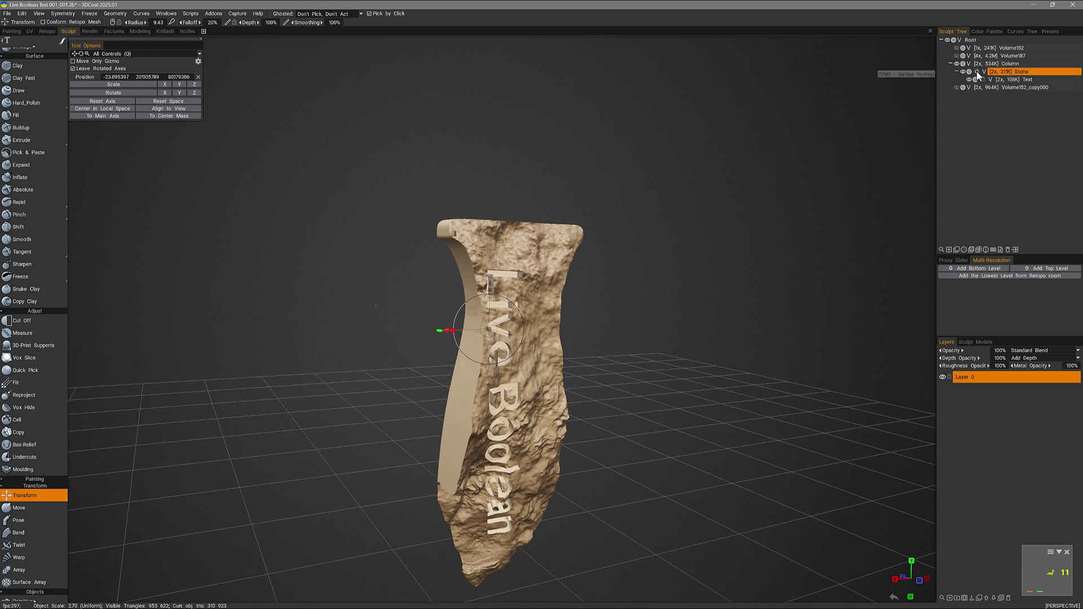
pyautogui.click(976, 72)
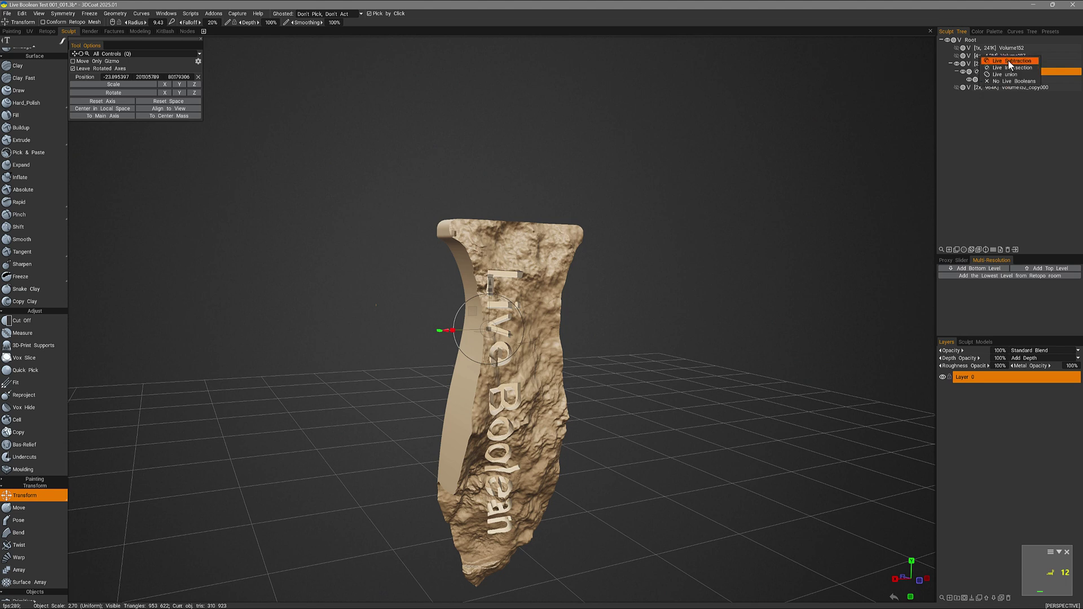
pyautogui.click(995, 61)
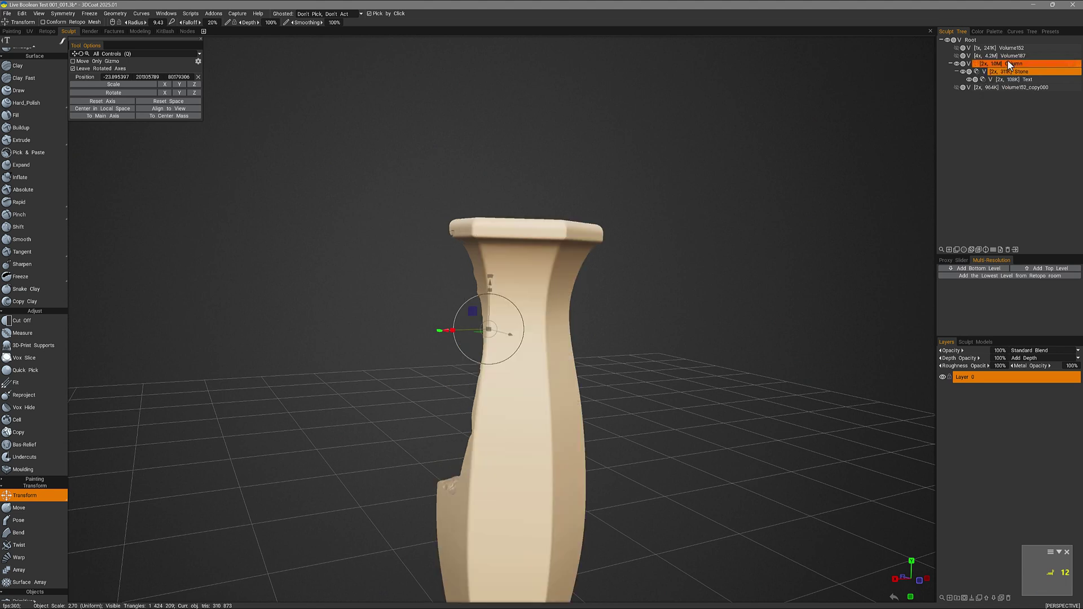
# Step: Change the Stone layer's Boolean operation under Column to Live Intersection
pyautogui.moveTo(880, 164)
pyautogui.mouseDown()
pyautogui.moveTo(844, 177)
pyautogui.moveTo(801, 446)
pyautogui.moveTo(976, 72)
pyautogui.mouseUp()
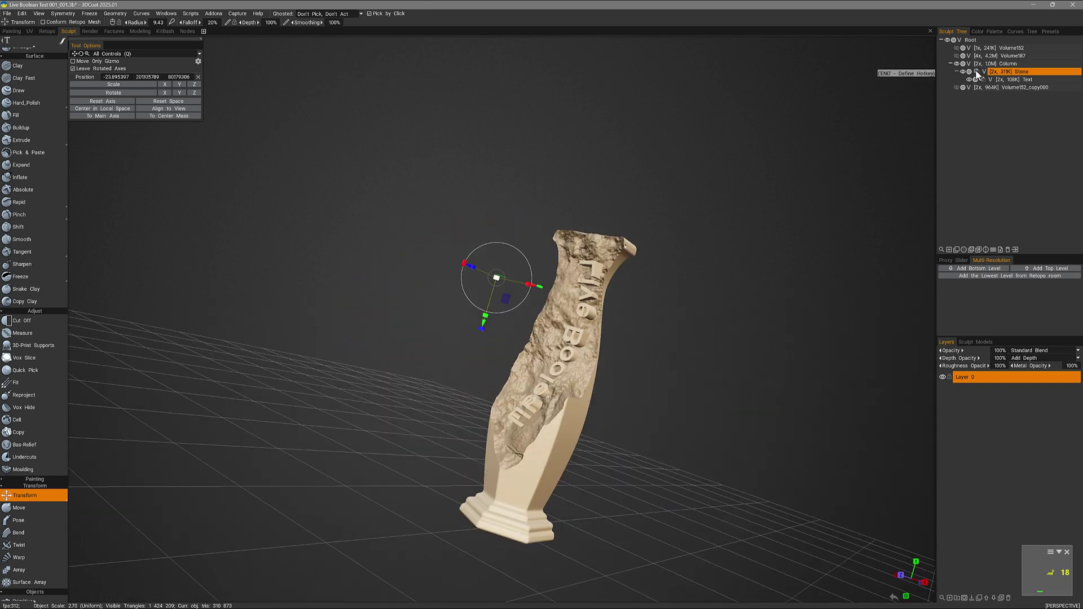
pyautogui.click(976, 73)
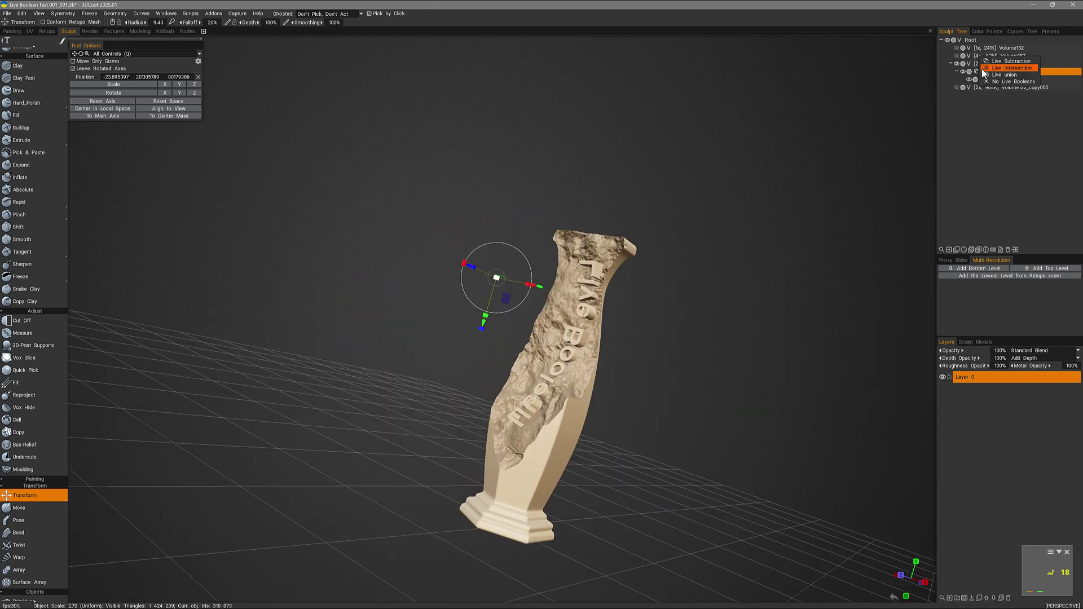
pyautogui.click(1007, 68)
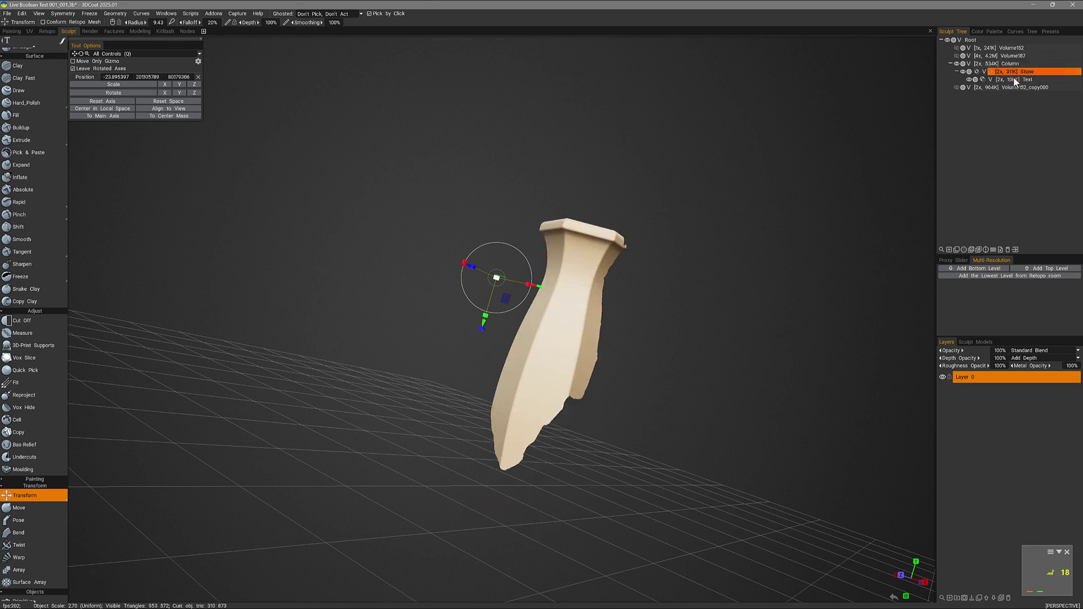
# Step: Move the Stone sideways and in depth through the column, to about X -2.8, with the intersection active
pyautogui.moveTo(694, 412); pyautogui.dragTo(443, 310)
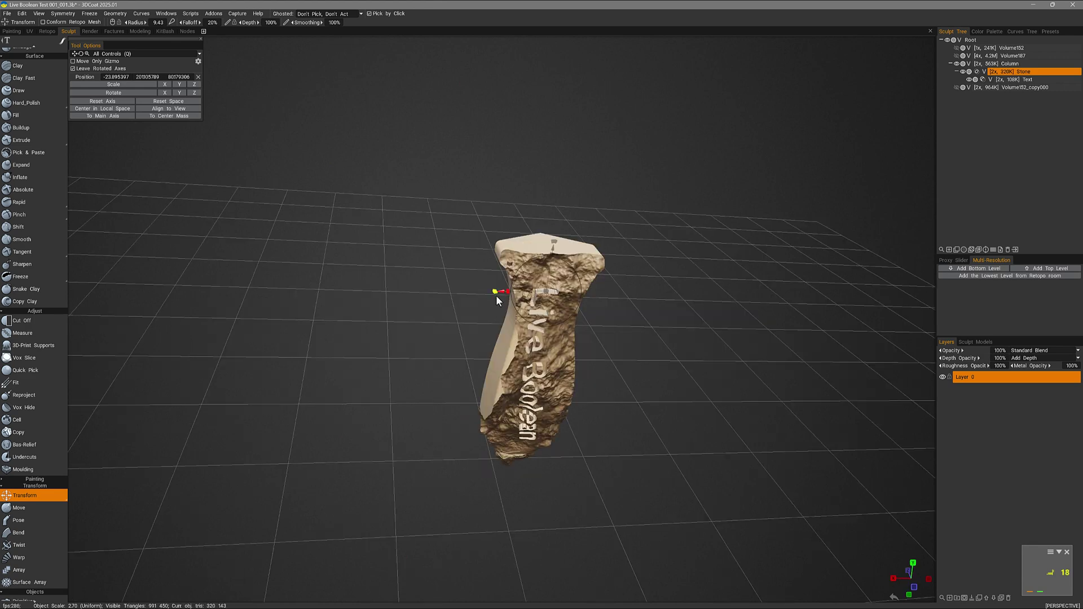
pyautogui.moveTo(496, 295); pyautogui.dragTo(429, 256)
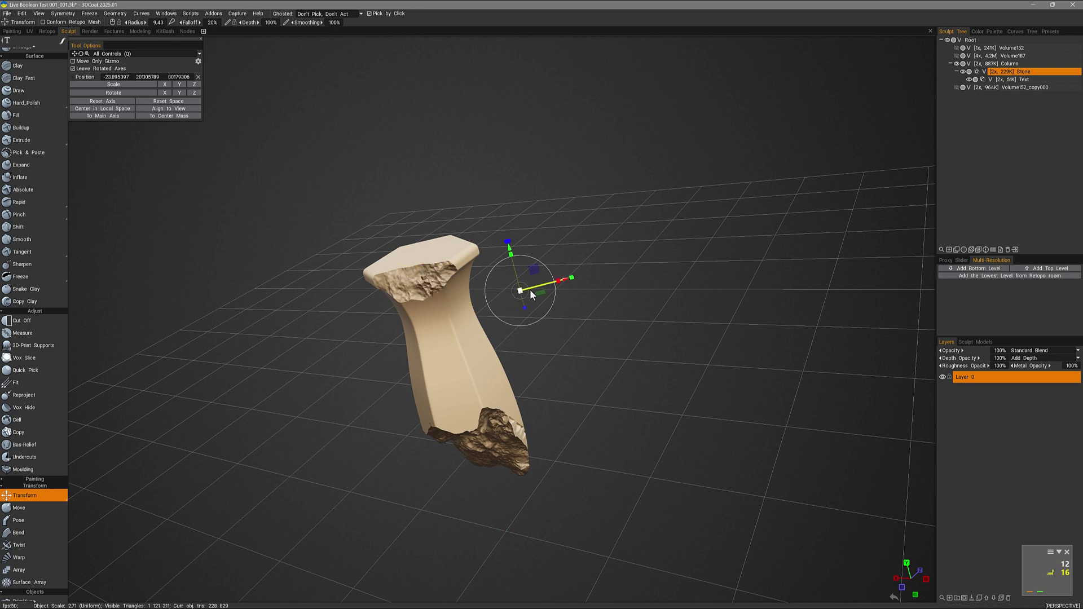
pyautogui.keyDown('alt'); pyautogui.moveTo(530, 289); pyautogui.dragTo(497, 375); pyautogui.keyUp('alt')
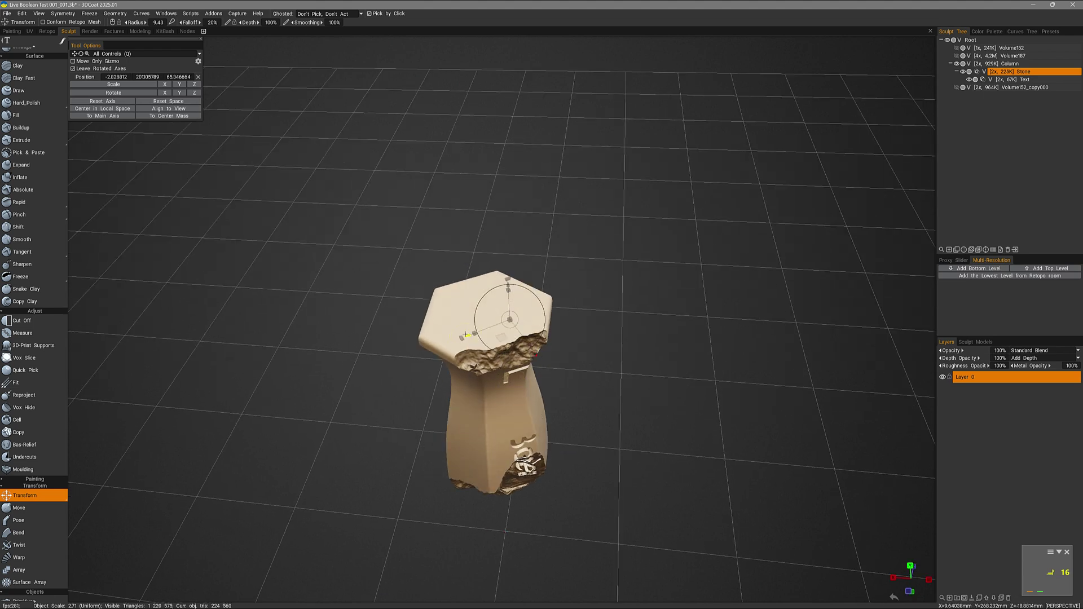
pyautogui.moveTo(463, 337); pyautogui.dragTo(484, 312)
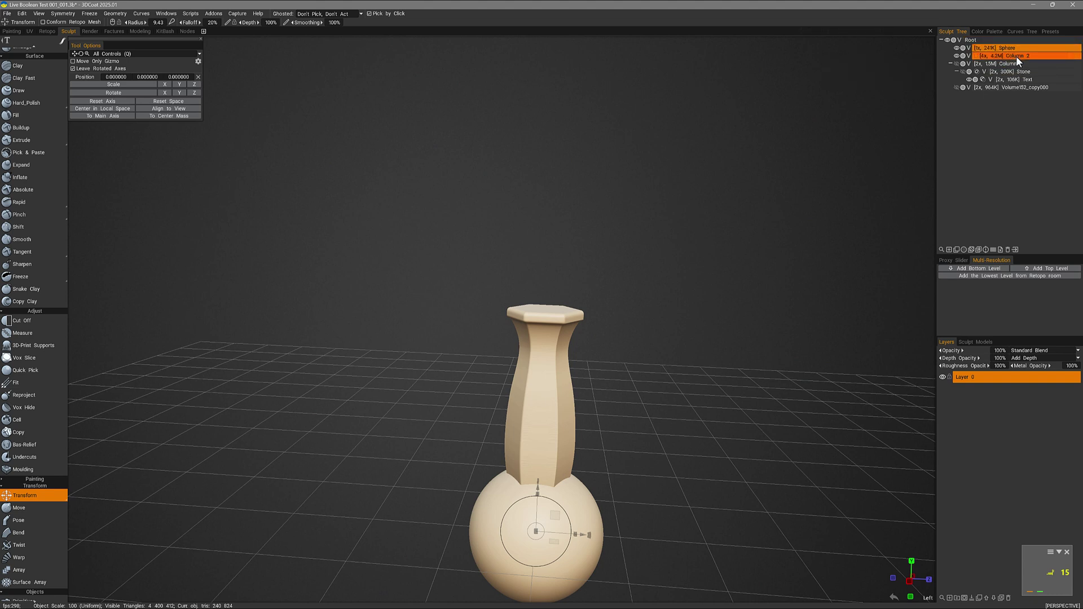
# Step: Make the Column 2 layer a child of the Sphere layer and review the Change Parent alternative
pyautogui.keyDown('ctrl'); pyautogui.click(1017, 56); pyautogui.keyUp('ctrl')
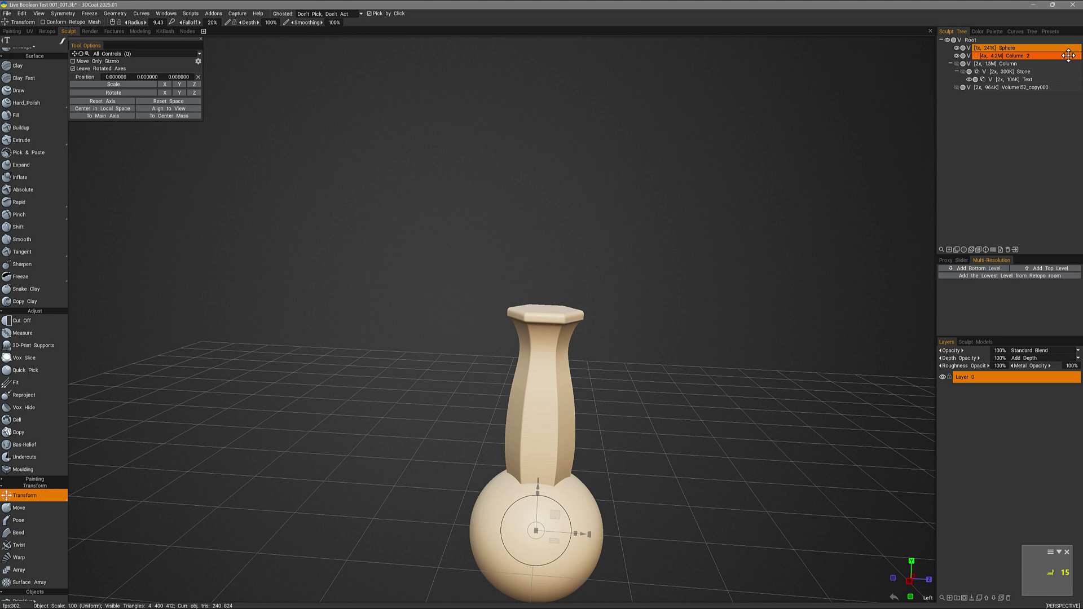
pyautogui.moveTo(1069, 56); pyautogui.dragTo(1068, 48)
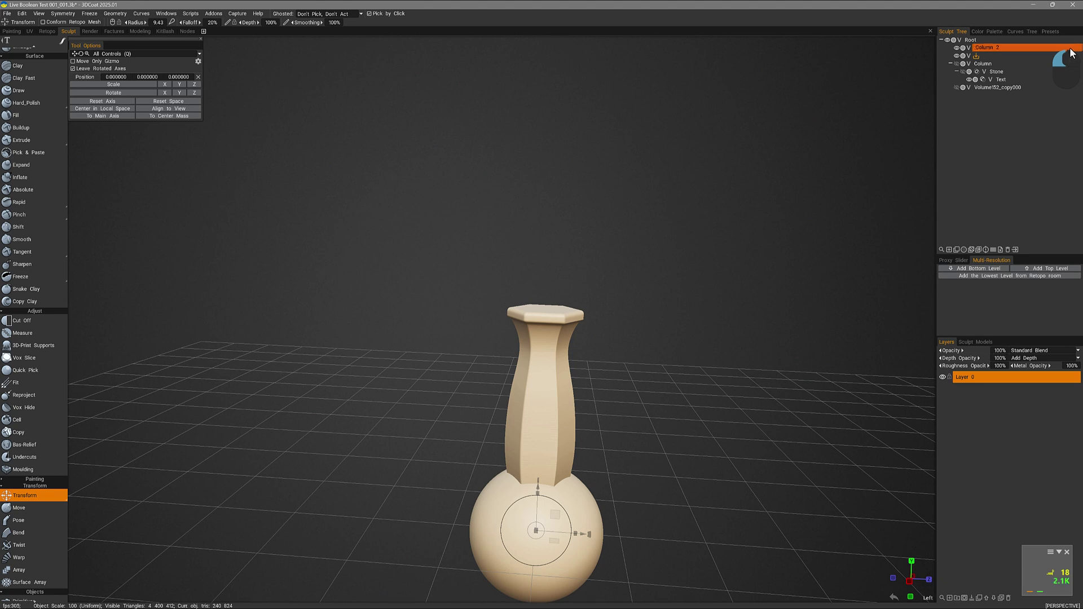
pyautogui.moveTo(1070, 49); pyautogui.dragTo(1072, 45)
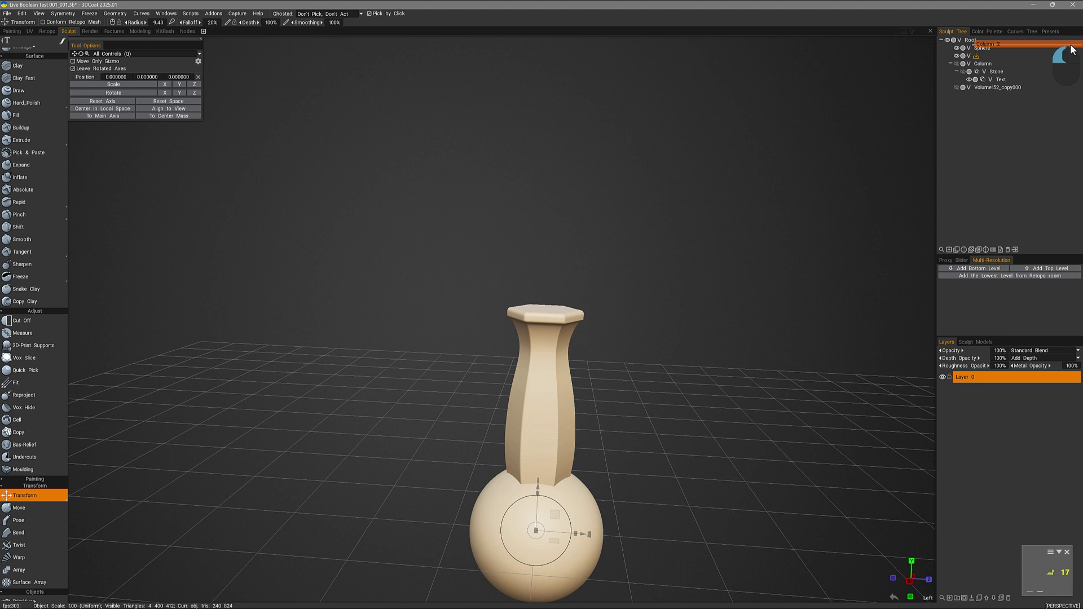
pyautogui.moveTo(1071, 49); pyautogui.dragTo(1052, 60)
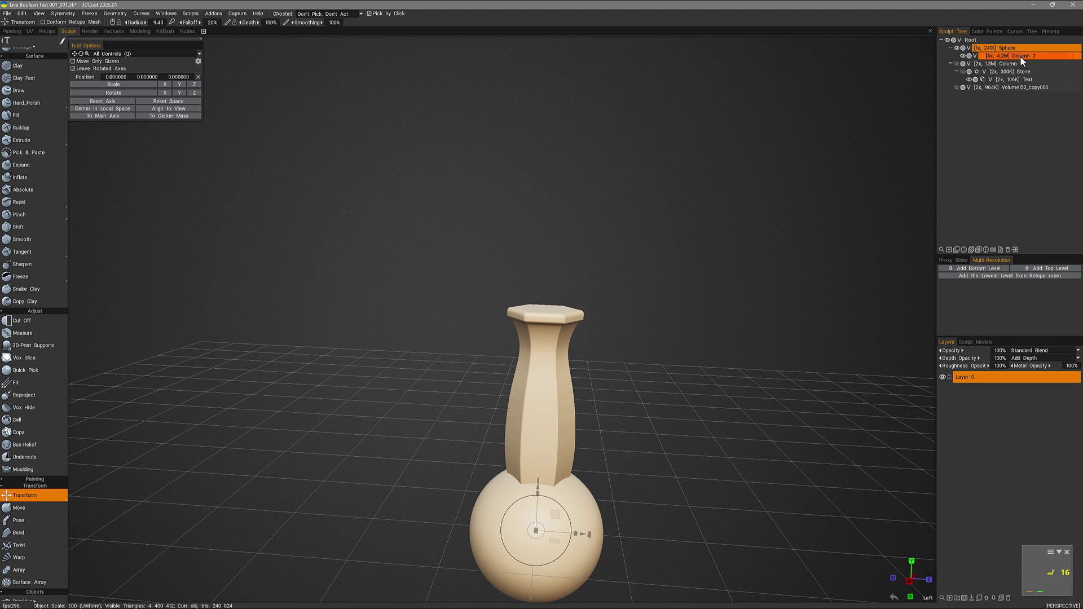
pyautogui.rightClick(1025, 59)
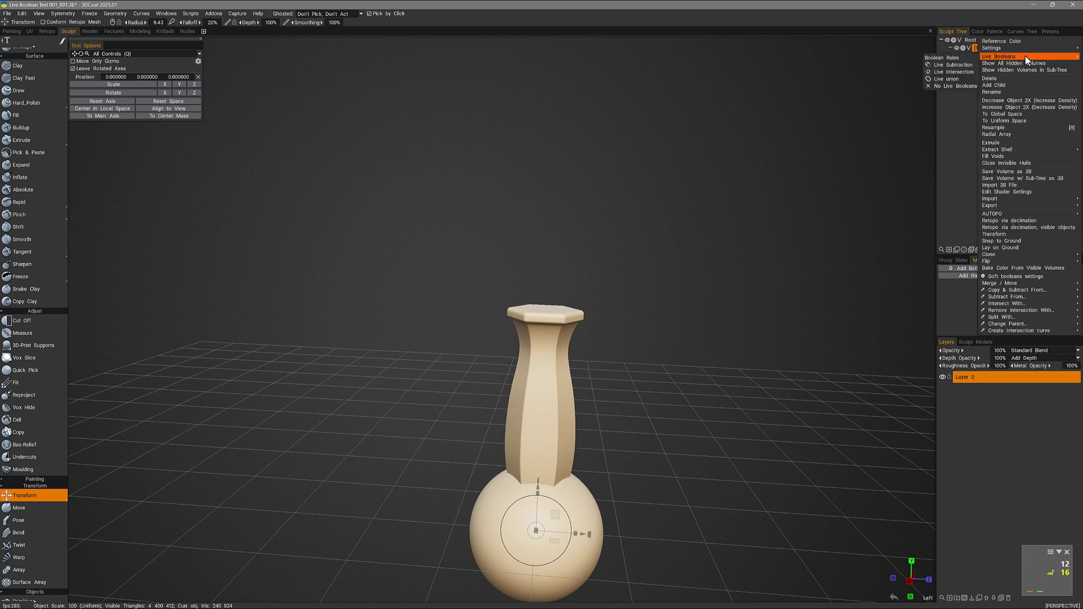
pyautogui.moveTo(1011, 265)
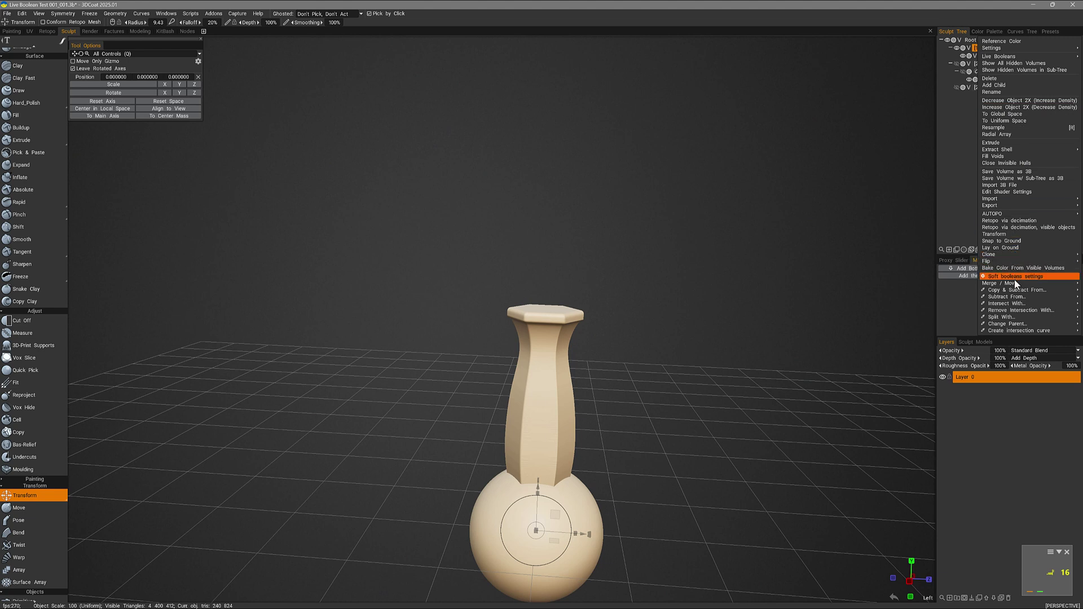
pyautogui.moveTo(1000, 327)
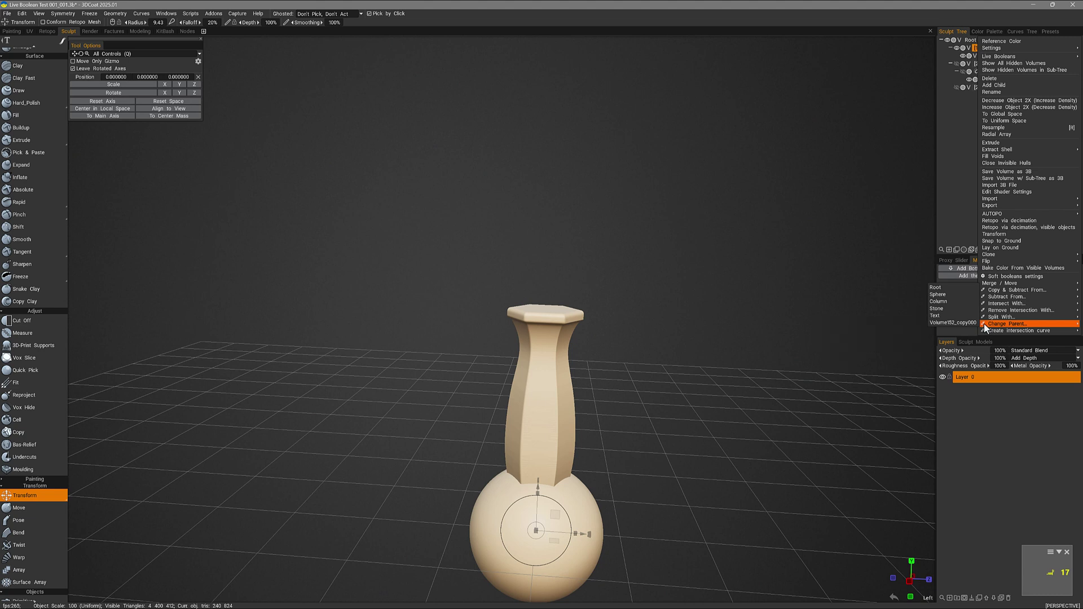
# Step: Select the Column 2 layer, read the Boolean Rules for Live Booleans, and close the note
pyautogui.click(1026, 55)
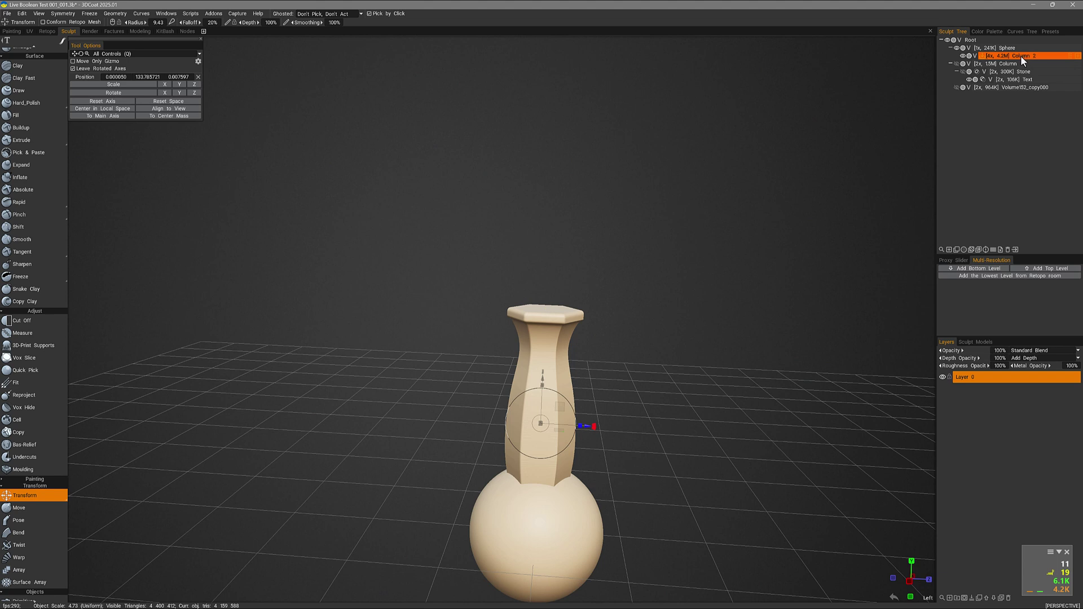
pyautogui.rightClick(1020, 58)
pyautogui.moveTo(1020, 58)
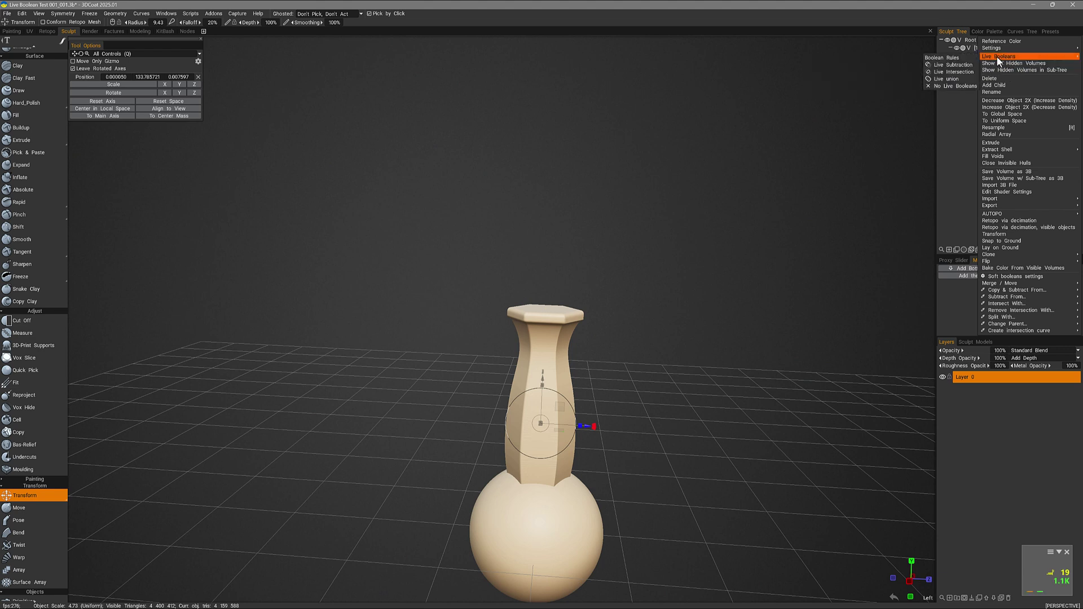
pyautogui.click(943, 57)
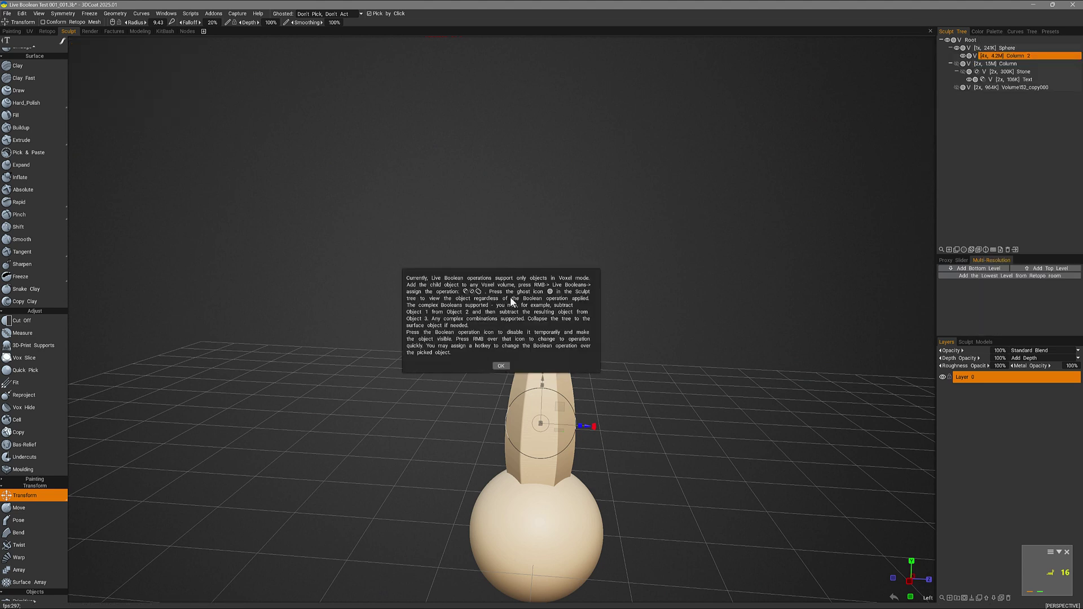
pyautogui.click(501, 366)
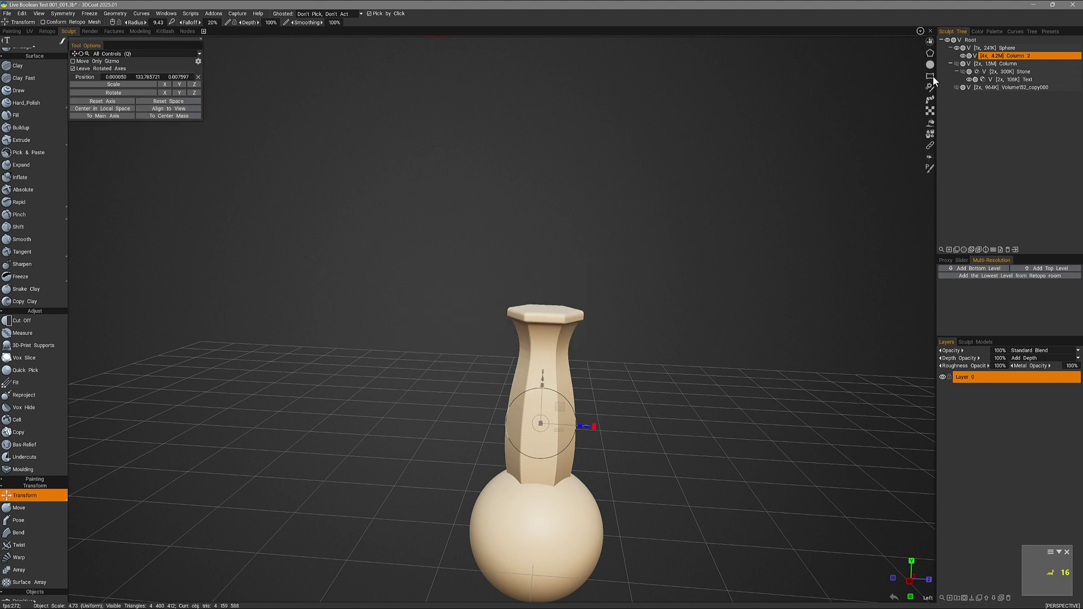
# Step: Set the Column 2 layer under Sphere to Live Subtraction
pyautogui.rightClick(1016, 55)
pyautogui.moveTo(1016, 56)
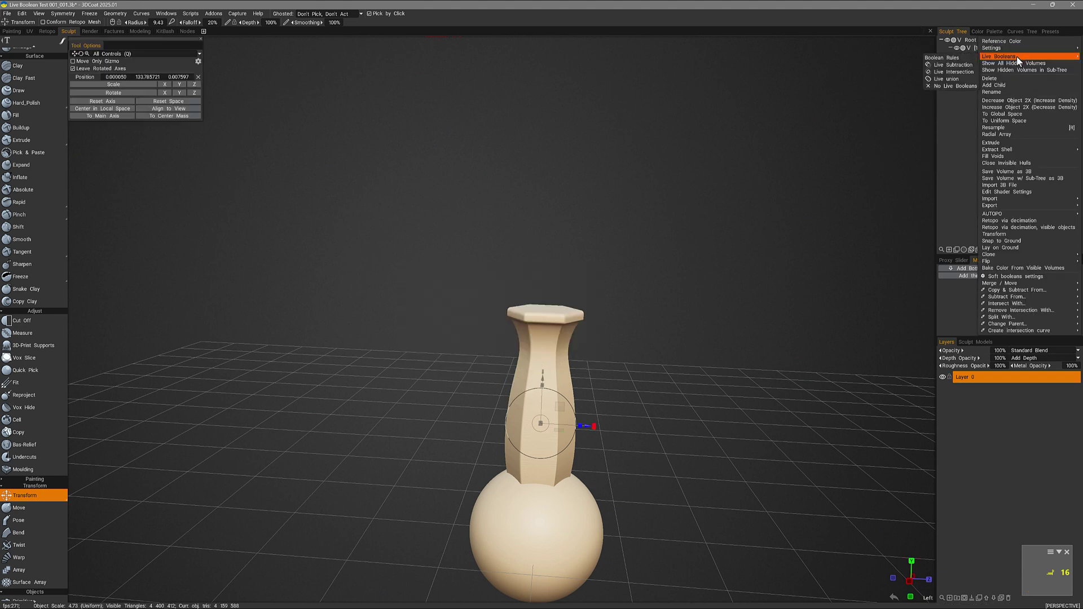
pyautogui.click(951, 66)
# Step: Lower Column 2 into the sphere to about Y 45.7 and scale it down uniformly
pyautogui.moveTo(481, 348); pyautogui.dragTo(576, 438, button='middle')
pyautogui.moveTo(571, 441); pyautogui.dragTo(555, 487)
pyautogui.moveTo(507, 426); pyautogui.dragTo(477, 429, button='middle')
pyautogui.moveTo(516, 413); pyautogui.dragTo(523, 414)
pyautogui.moveTo(524, 415); pyautogui.dragTo(481, 384, button='middle')
pyautogui.moveTo(540, 398); pyautogui.dragTo(531, 401)
pyautogui.moveTo(531, 401); pyautogui.dragTo(435, 351, button='middle')
# Step: Open the Symmetry settings and review the radial symmetry options
pyautogui.moveTo(930, 82)
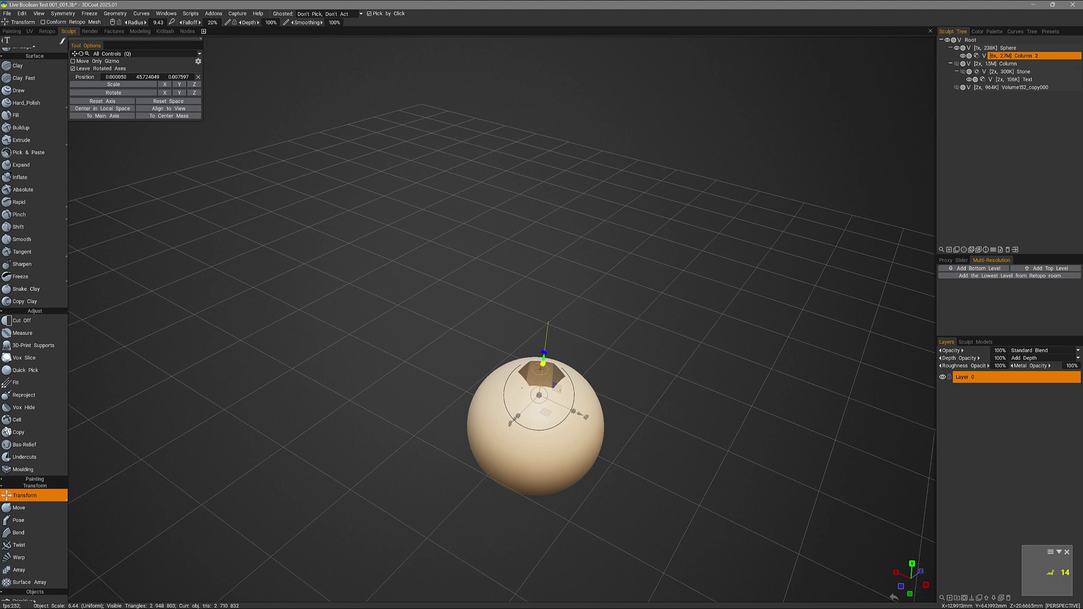
pyautogui.press('space')
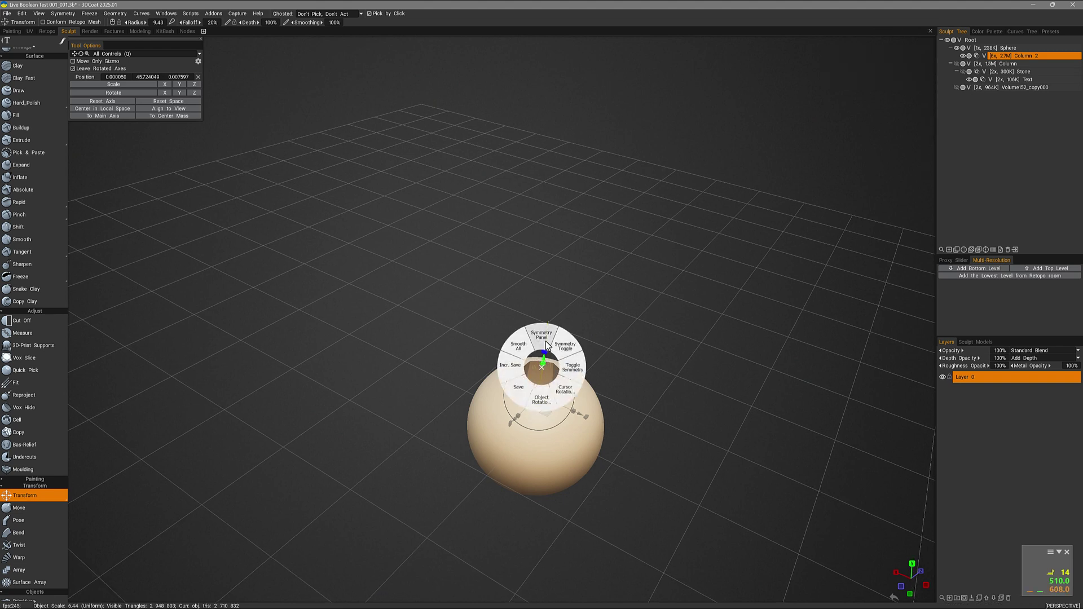
pyautogui.click(543, 335)
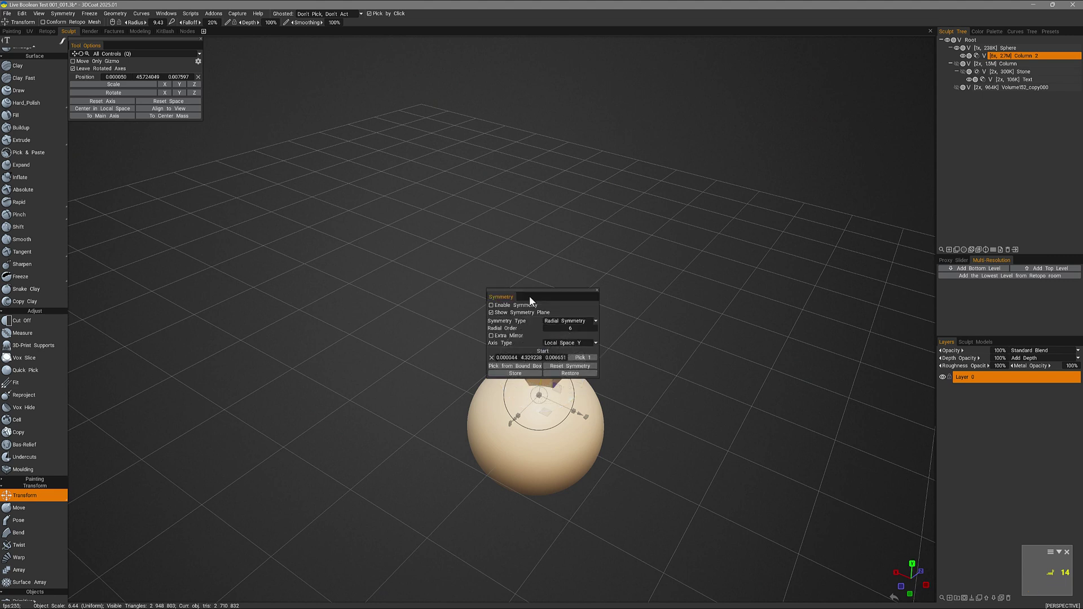
# Step: Ghost Column 2, then enlarge it and center it vertically inside the sphere at about Y -0.3
pyautogui.click(969, 57)
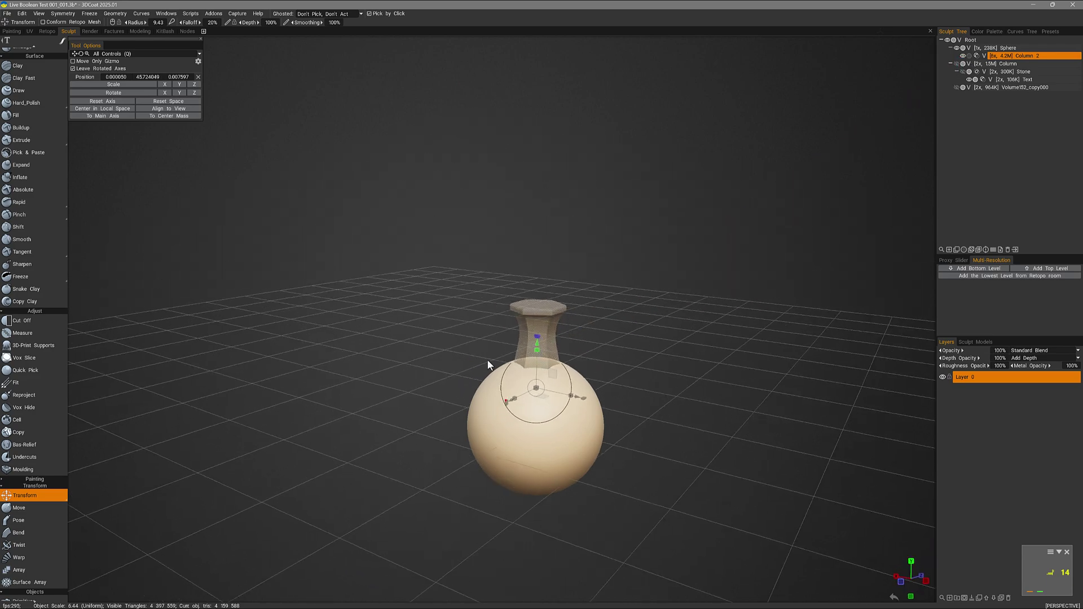
pyautogui.moveTo(487, 361); pyautogui.dragTo(533, 409)
pyautogui.moveTo(455, 408); pyautogui.dragTo(540, 427)
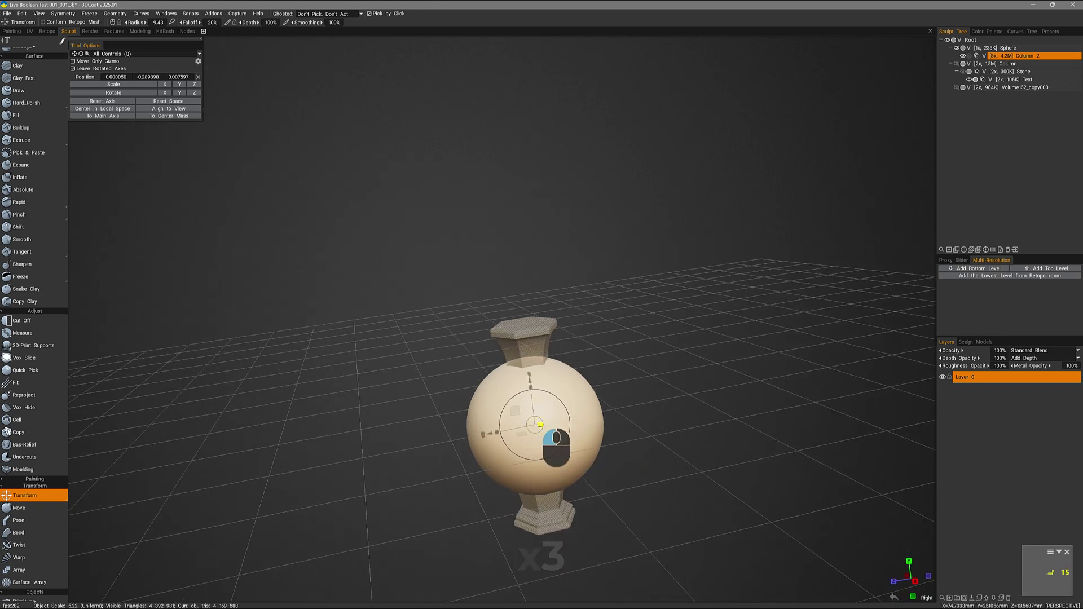
# Step: Turn off ghosting for Column 2 and inspect the hexagonal cut through the sphere from above
pyautogui.click(969, 57)
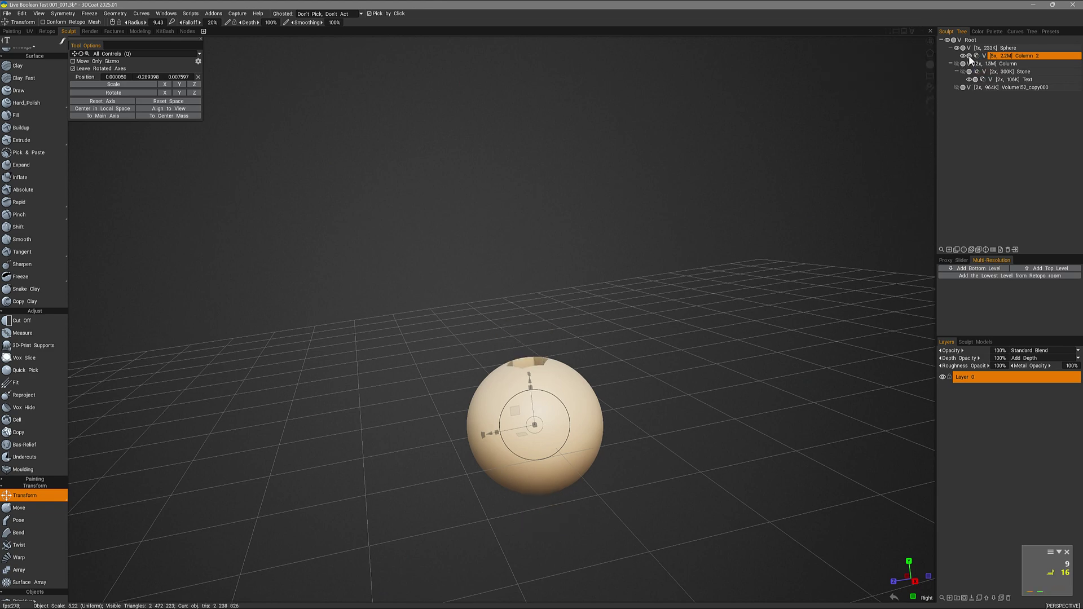
pyautogui.moveTo(634, 451)
pyautogui.mouseDown()
pyautogui.moveTo(750, 558)
pyautogui.moveTo(635, 457)
pyautogui.moveTo(624, 495)
pyautogui.mouseUp()
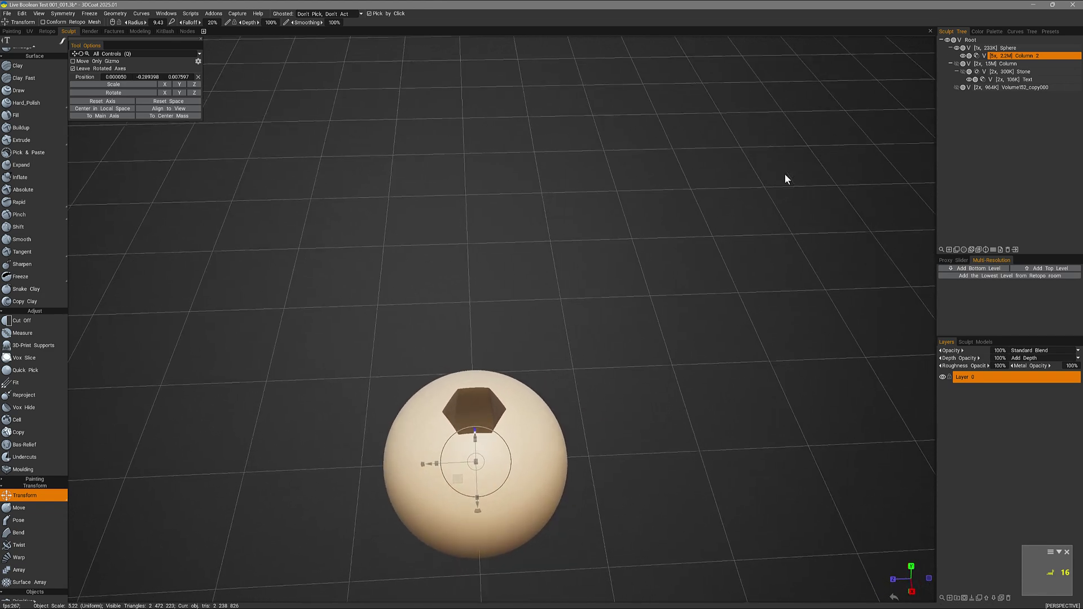
pyautogui.moveTo(906, 103); pyautogui.dragTo(901, 113)
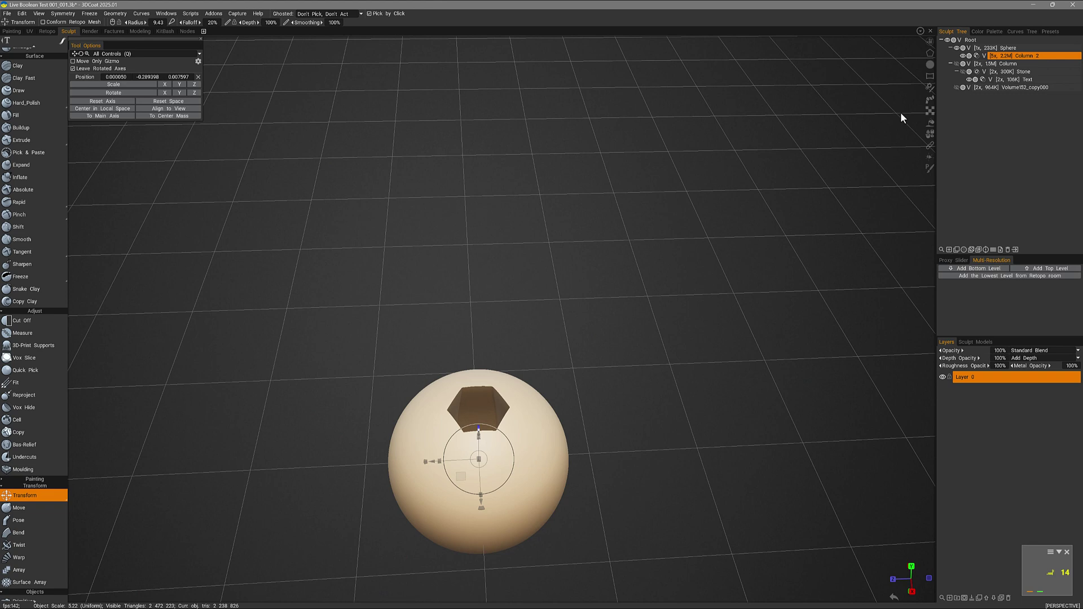
pyautogui.moveTo(901, 113); pyautogui.dragTo(901, 113)
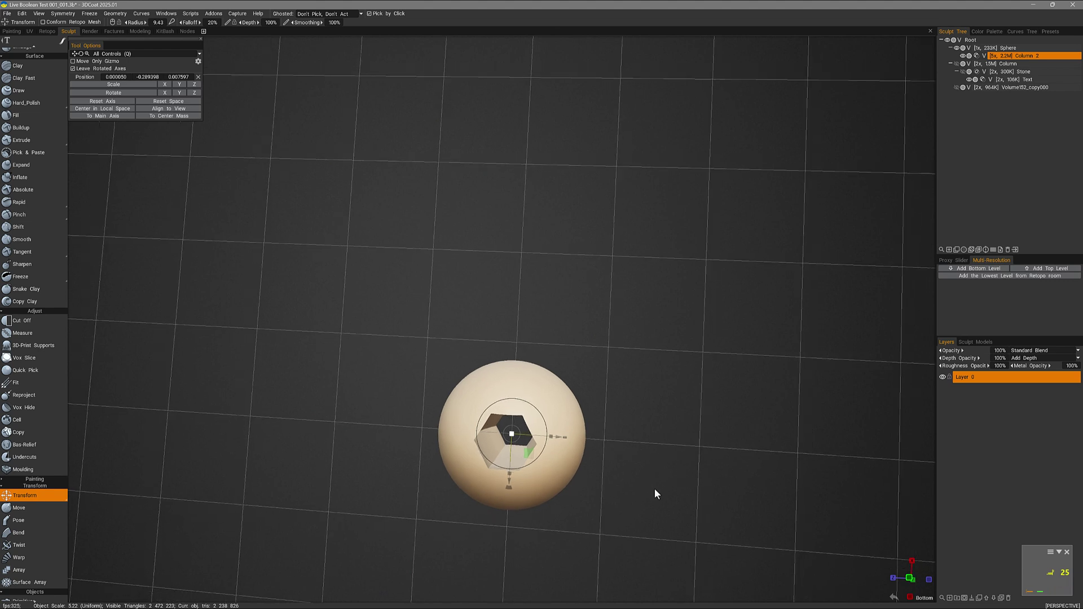
# Step: Select the Sphere layer and review its Collapse Boolean tree and Clone & Collapse commands
pyautogui.click(997, 49)
pyautogui.click(957, 53)
pyautogui.moveTo(922, 93)
pyautogui.mouseDown()
pyautogui.moveTo(817, 189)
pyautogui.moveTo(836, 186)
pyautogui.moveTo(821, 210)
pyautogui.moveTo(834, 218)
pyautogui.moveTo(956, 73)
pyautogui.mouseUp()
pyautogui.keyDown('ctrl'); pyautogui.click(1014, 49); pyautogui.keyUp('ctrl')
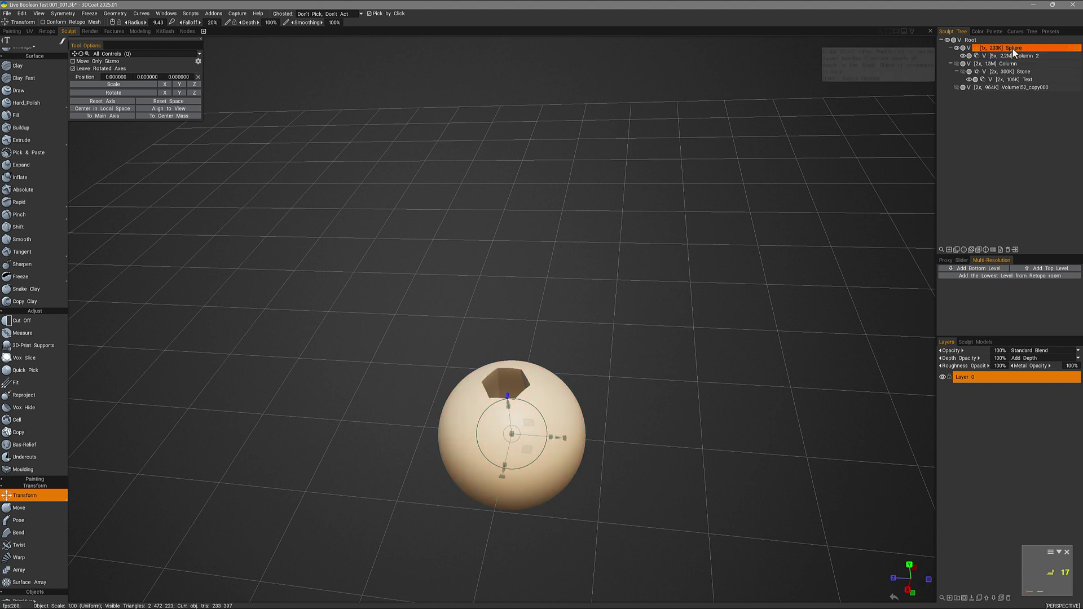
pyautogui.rightClick(1011, 49)
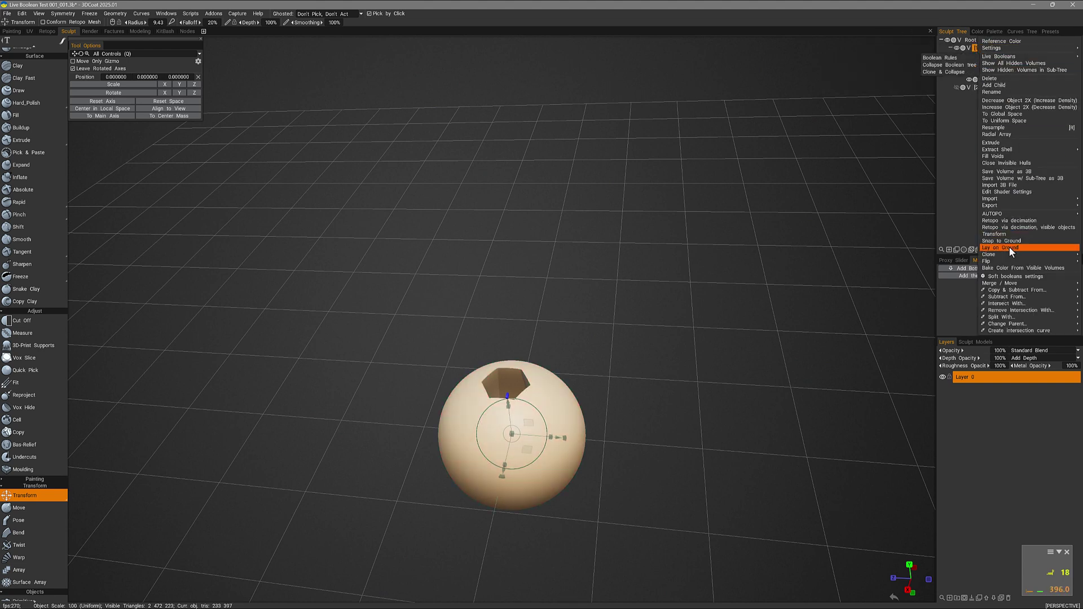
pyautogui.moveTo(1008, 286)
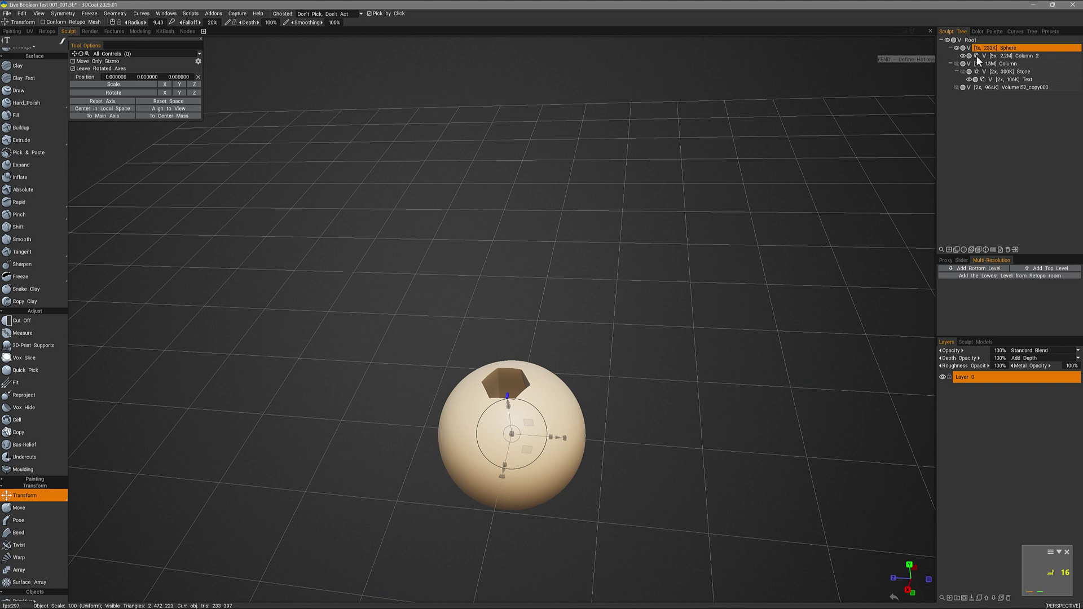
# Step: Set Column 2 to No Live Booleans and enable soft Booleans for voxels with the radius taken from the brush, disabling surface soft Booleans
pyautogui.click(976, 55)
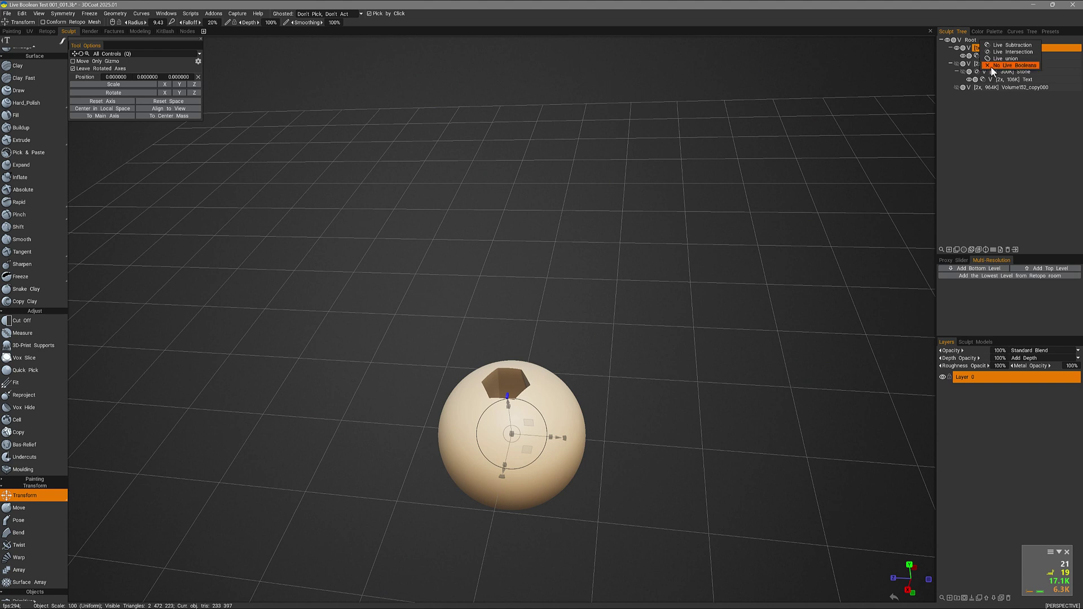
pyautogui.click(988, 65)
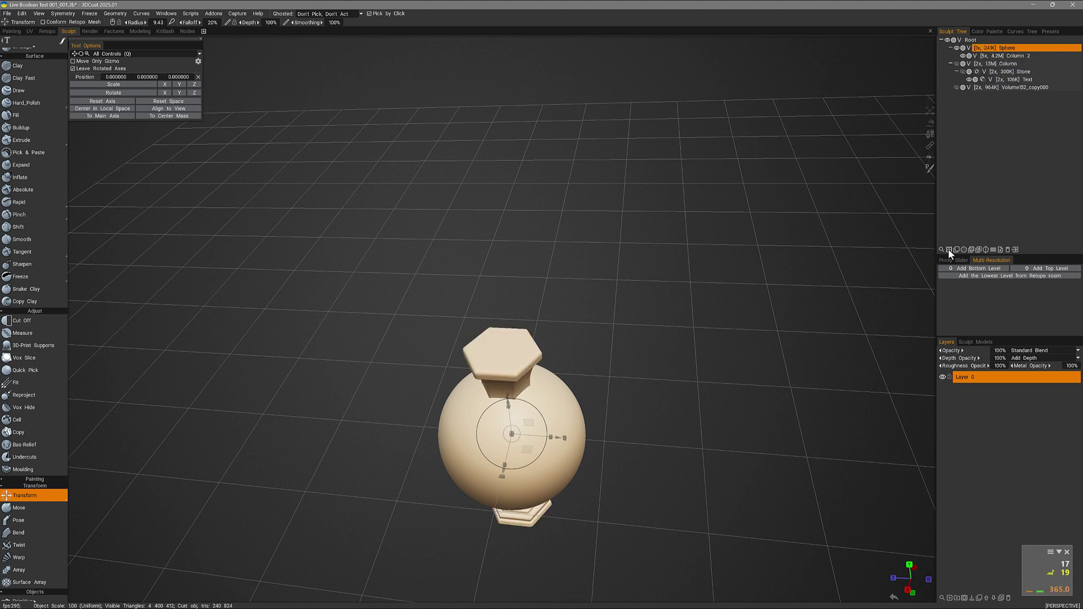
pyautogui.rightClick(1018, 56)
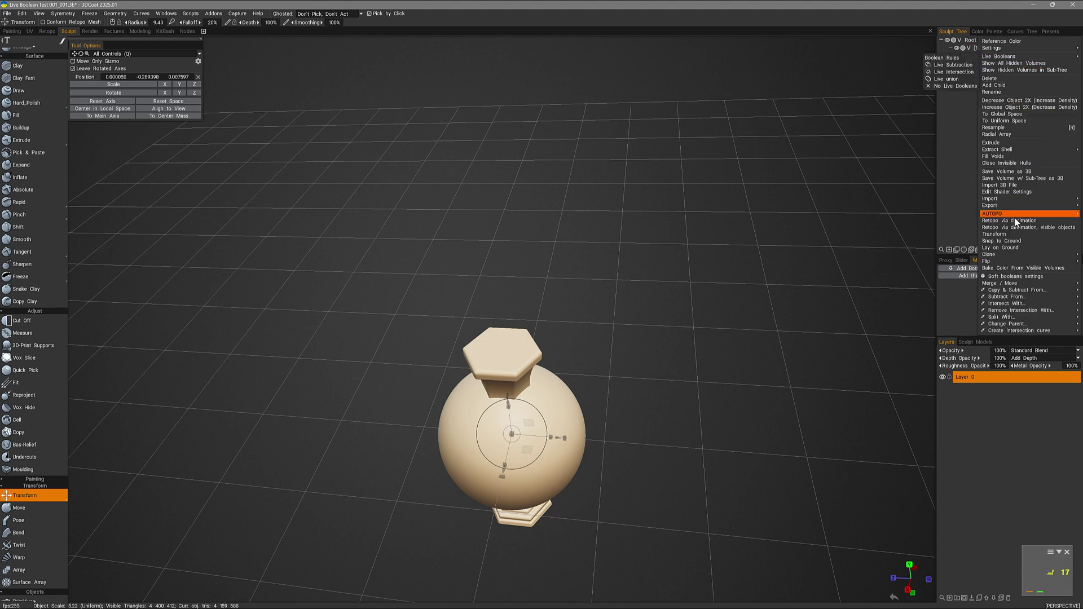
pyautogui.click(993, 276)
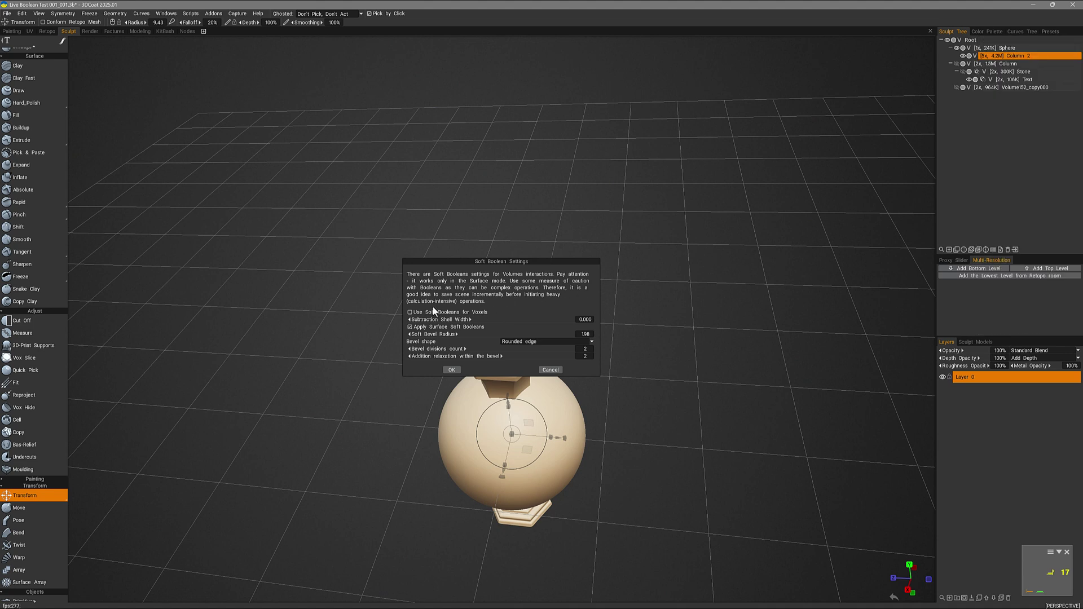
pyautogui.click(410, 312)
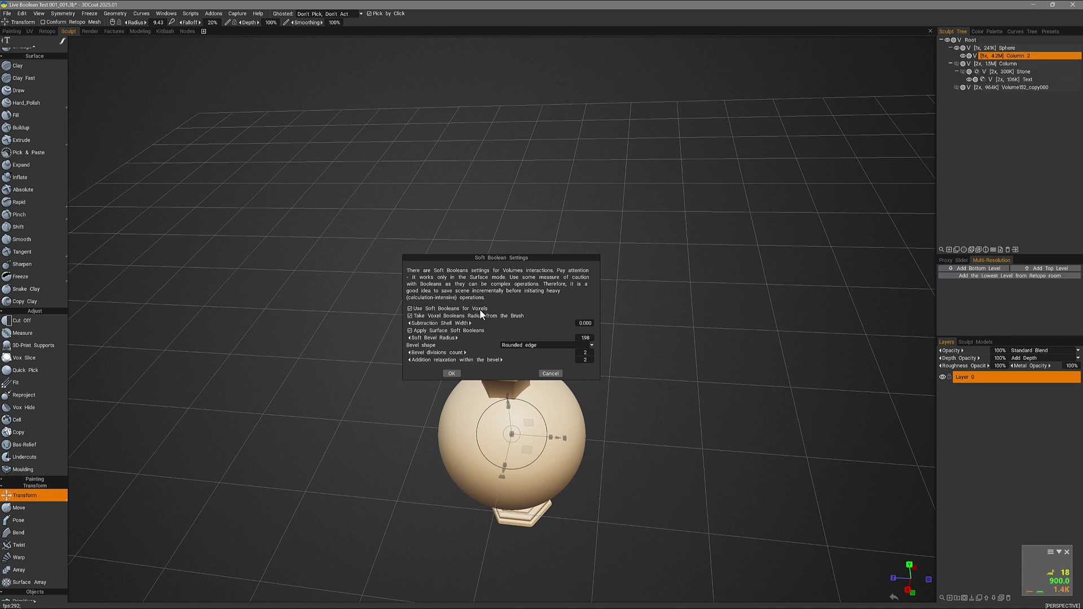
pyautogui.click(410, 331)
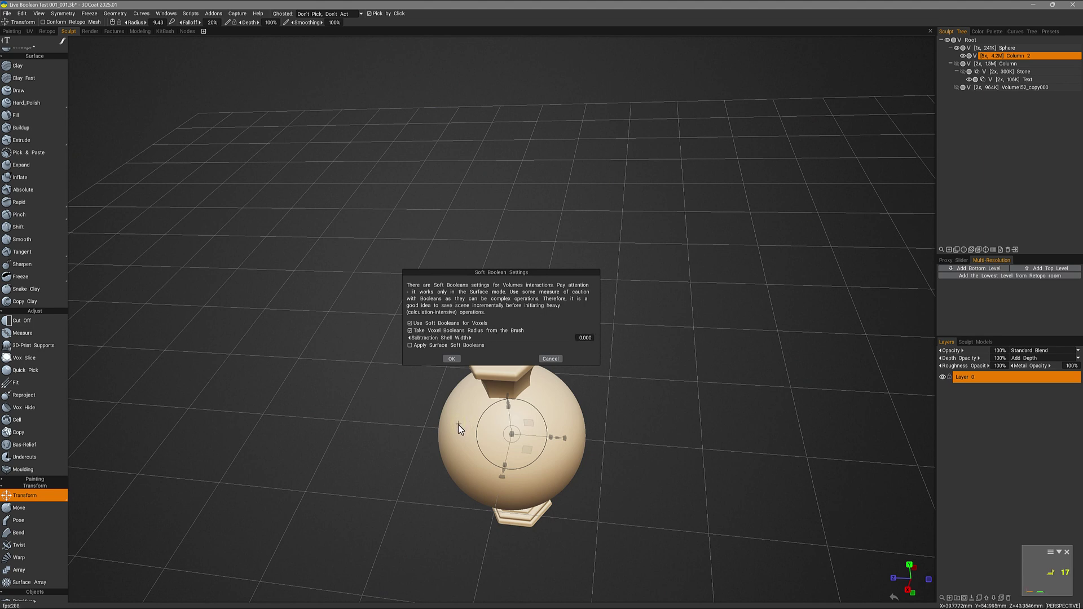
pyautogui.click(410, 331)
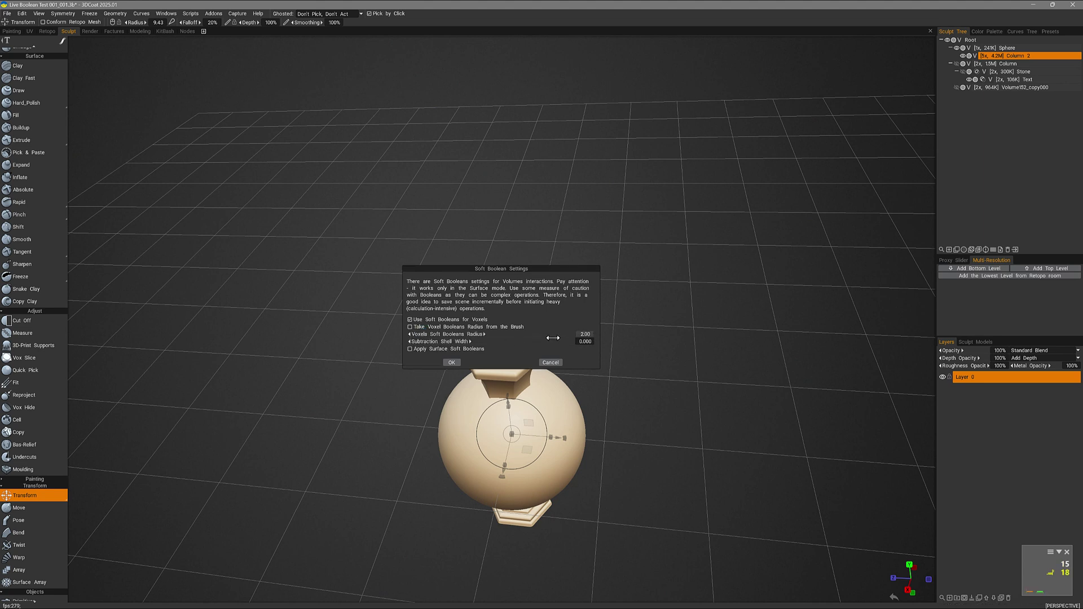
pyautogui.click(444, 330)
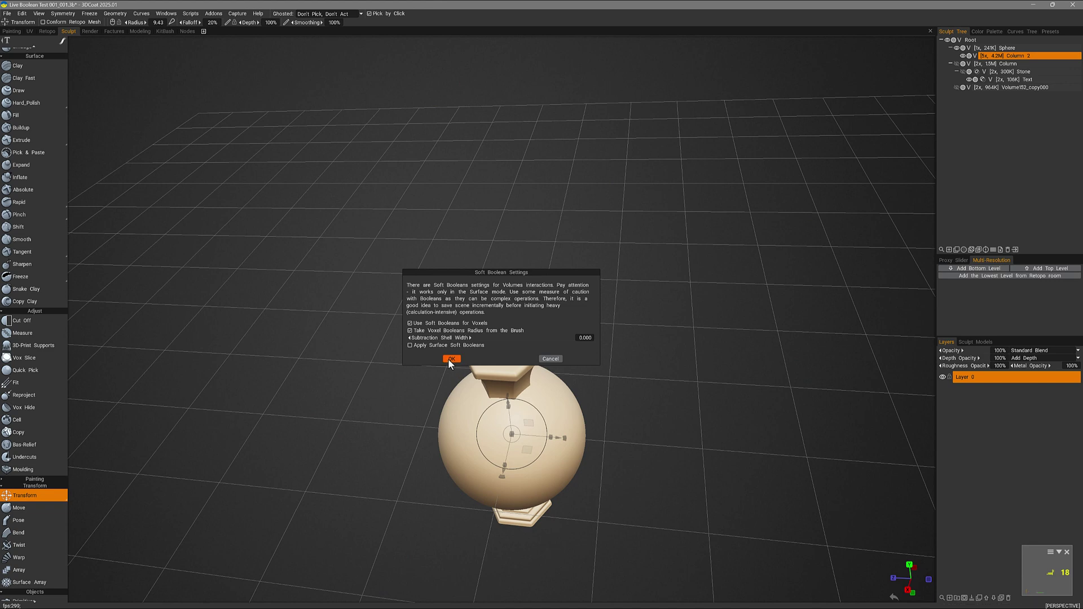
pyautogui.click(451, 359)
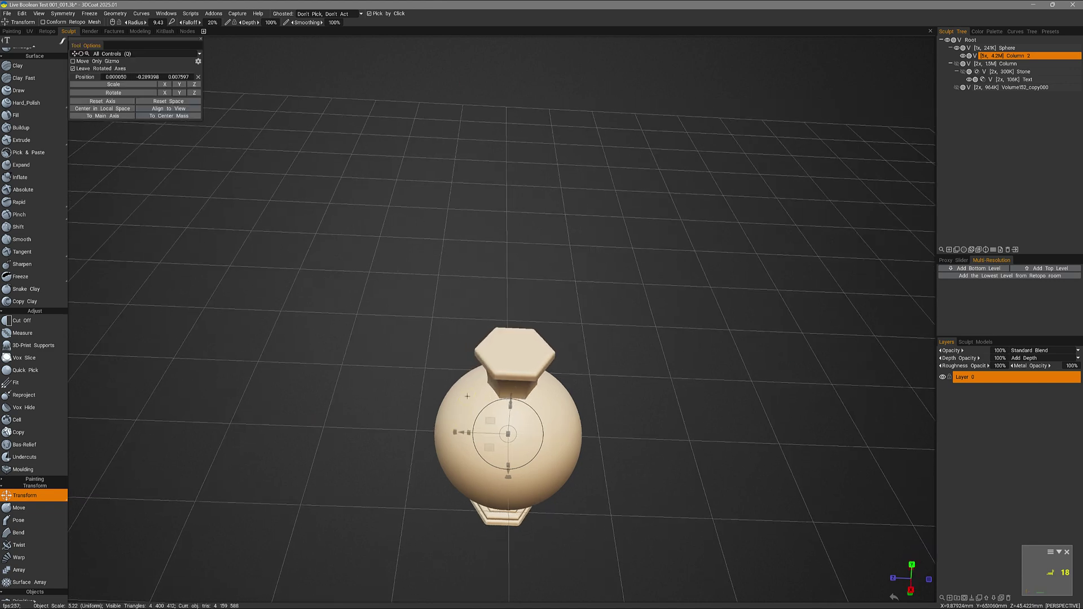
# Step: Examine selecting Column 2 together with the Sphere or Column layer and review the target objects offered for its Boolean commands
pyautogui.moveTo(462, 412); pyautogui.dragTo(528, 393, button='middle')
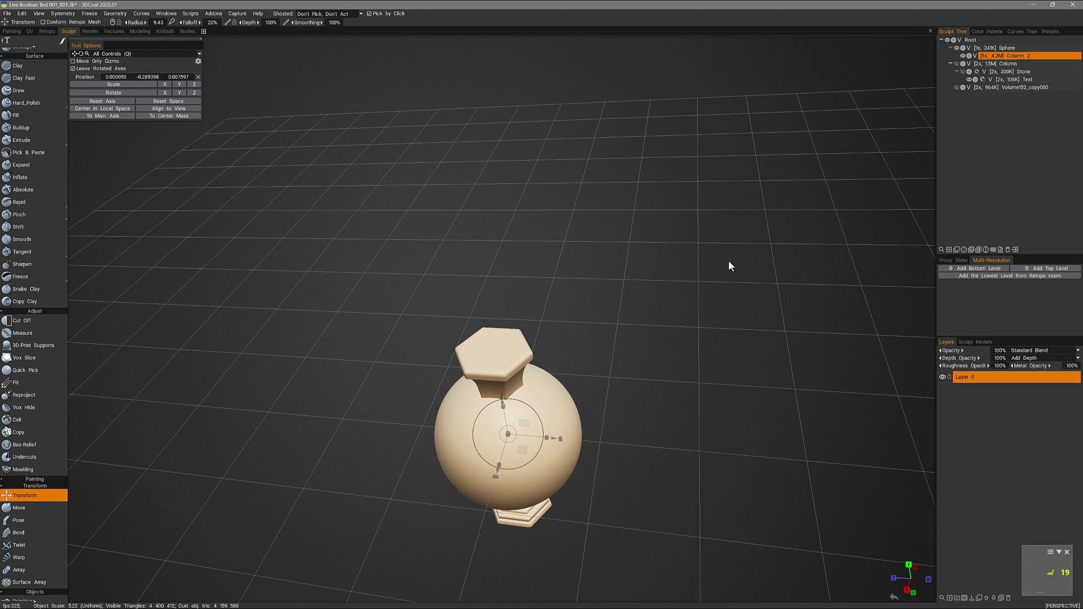
pyautogui.keyDown('ctrl'); pyautogui.click(1063, 49); pyautogui.keyUp('ctrl')
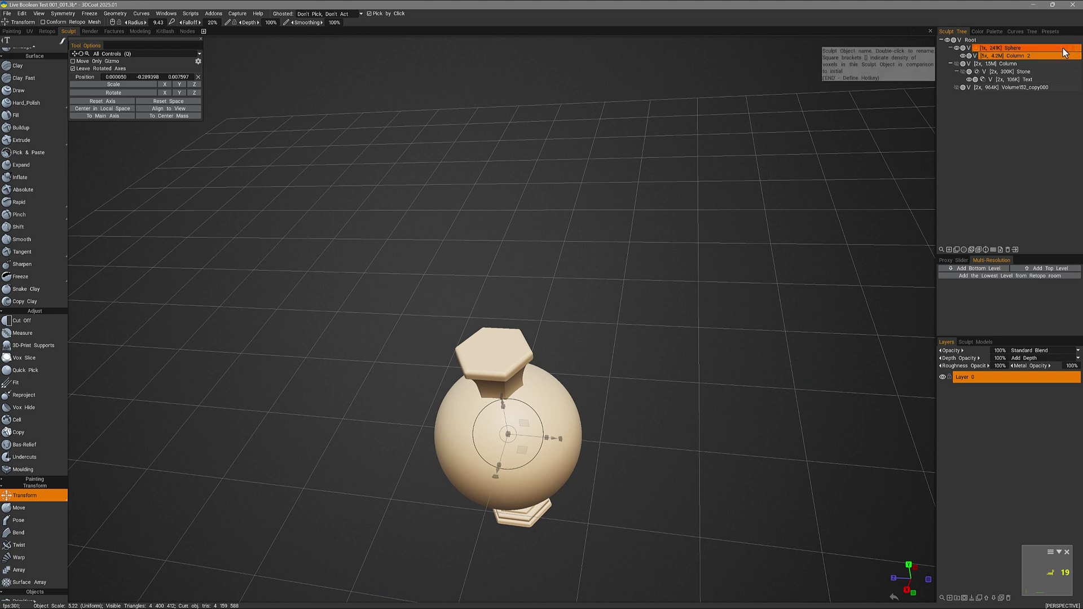
pyautogui.click(1064, 54)
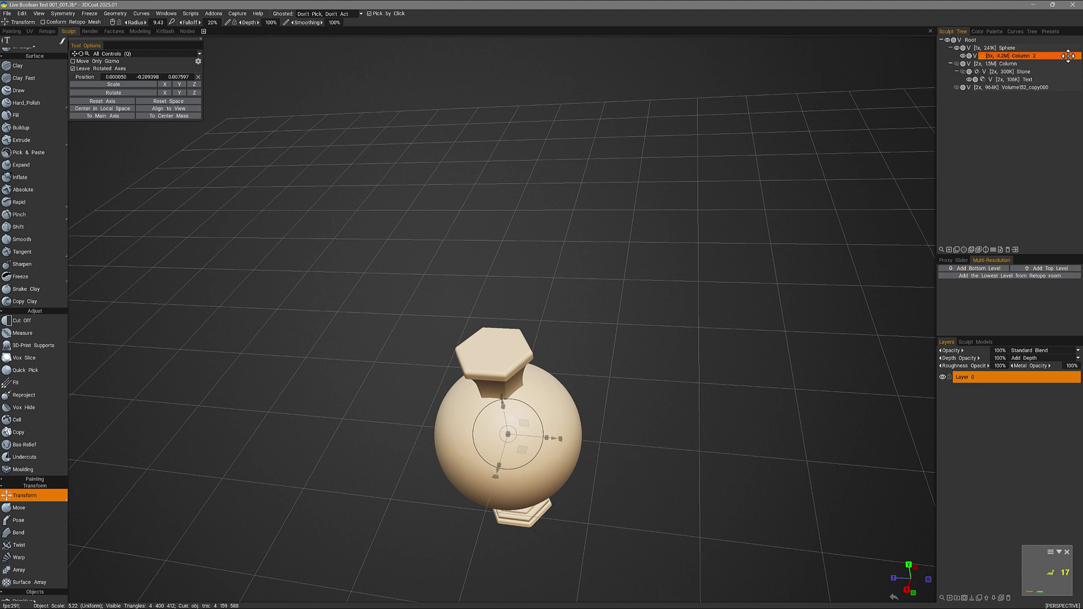
pyautogui.keyDown('ctrl'); pyautogui.click(1058, 49); pyautogui.keyUp('ctrl')
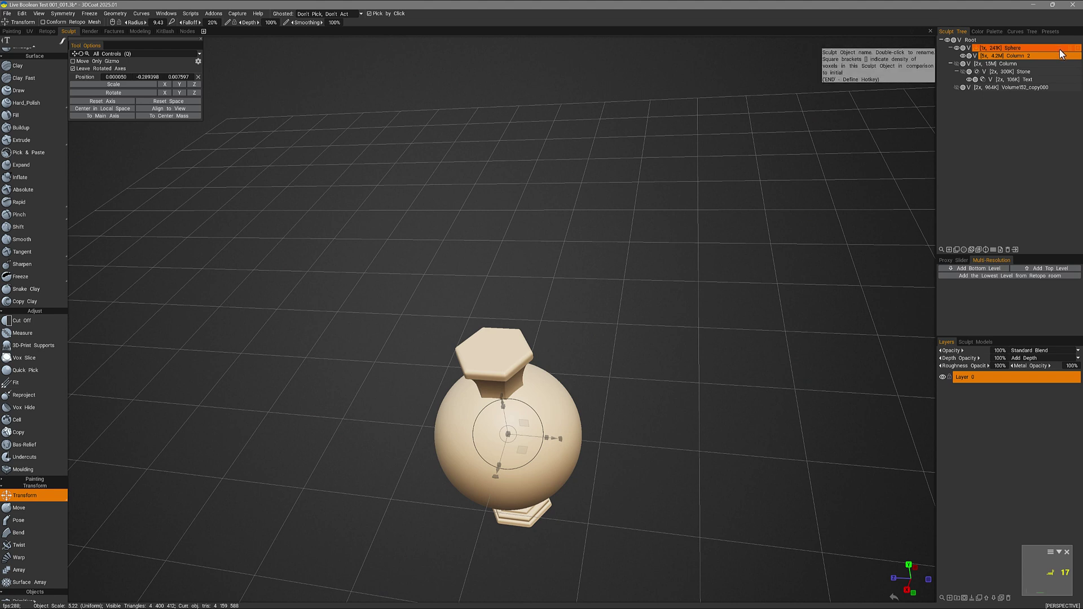
pyautogui.click(1061, 55)
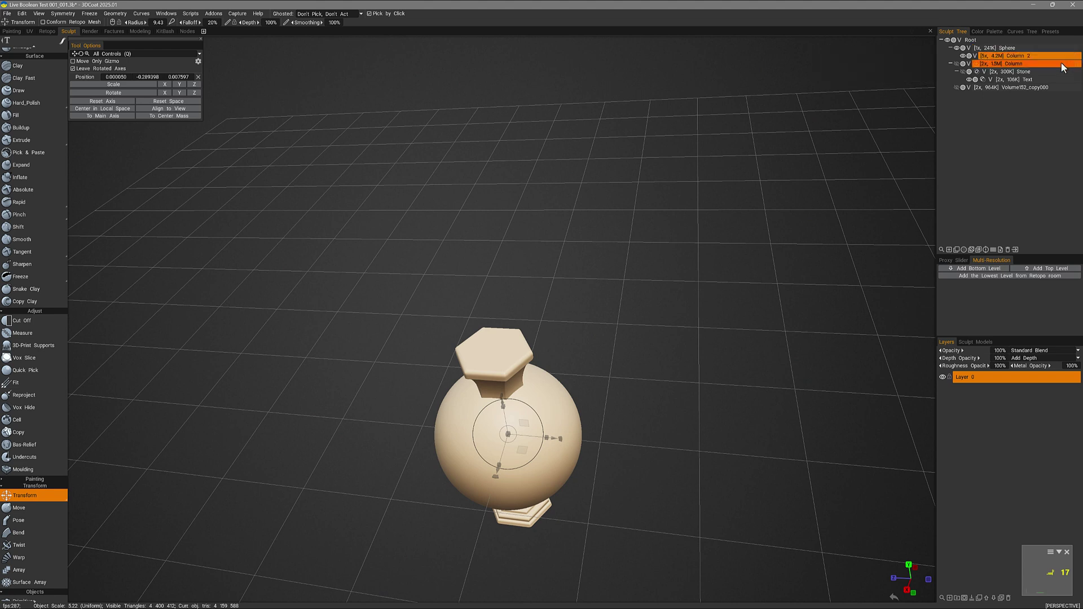
pyautogui.rightClick(1011, 55)
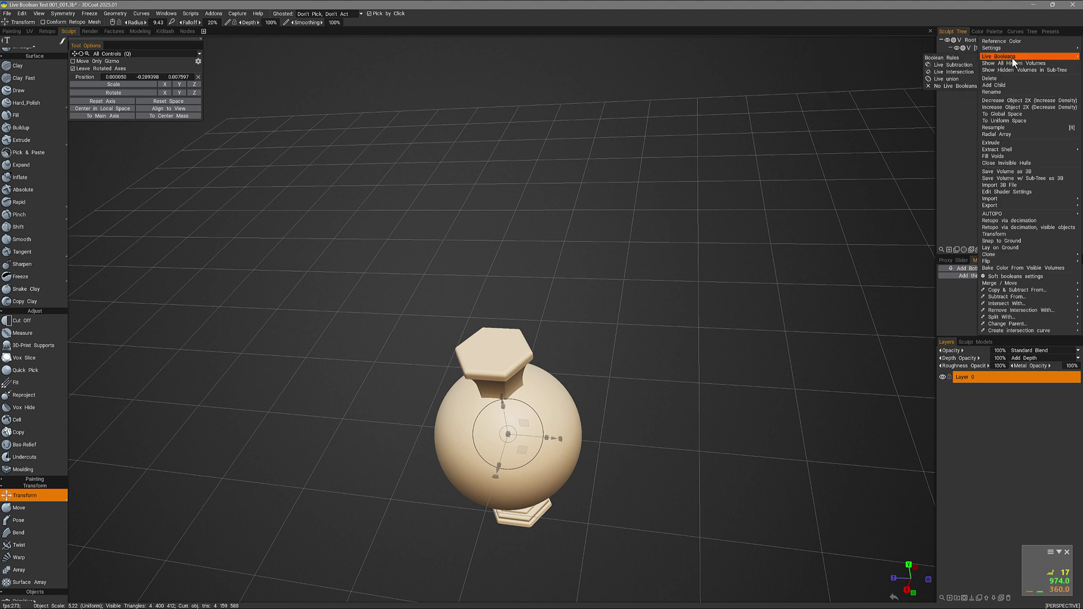
pyautogui.moveTo(996, 303)
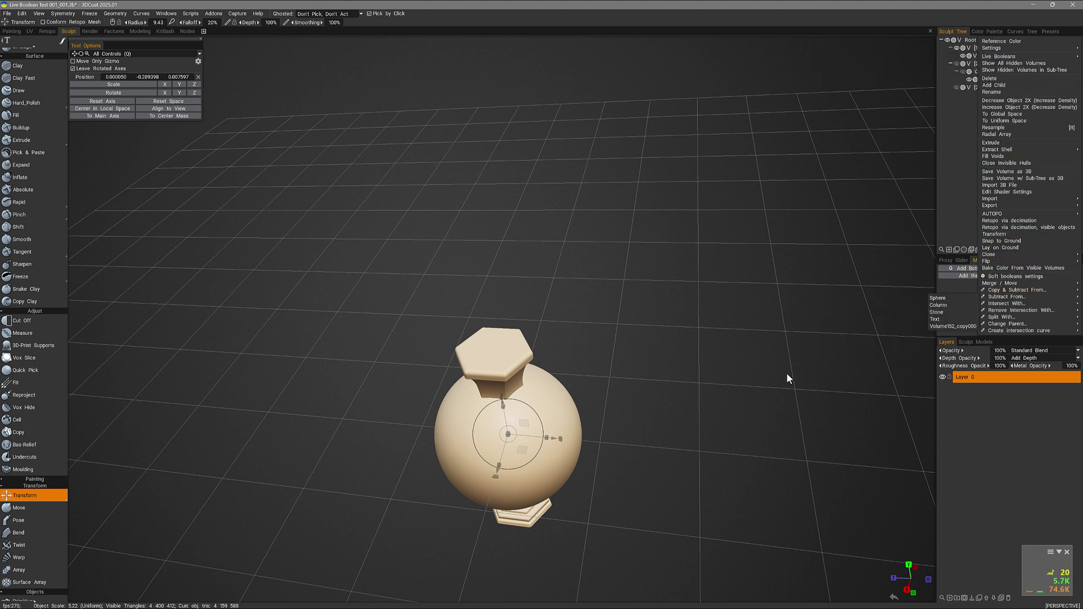
pyautogui.keyDown('ctrl'); pyautogui.click(1030, 63); pyautogui.keyUp('ctrl')
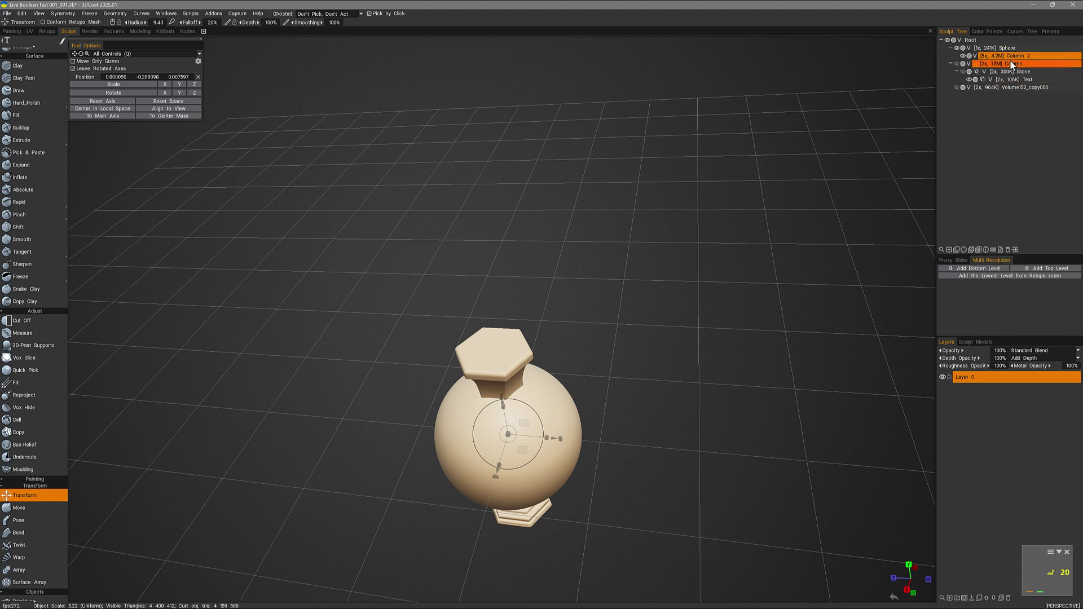
# Step: Subtract Column 2 from the Sphere with the soft Boolean and inspect the edge of the hexagonal hole
pyautogui.click(1036, 56)
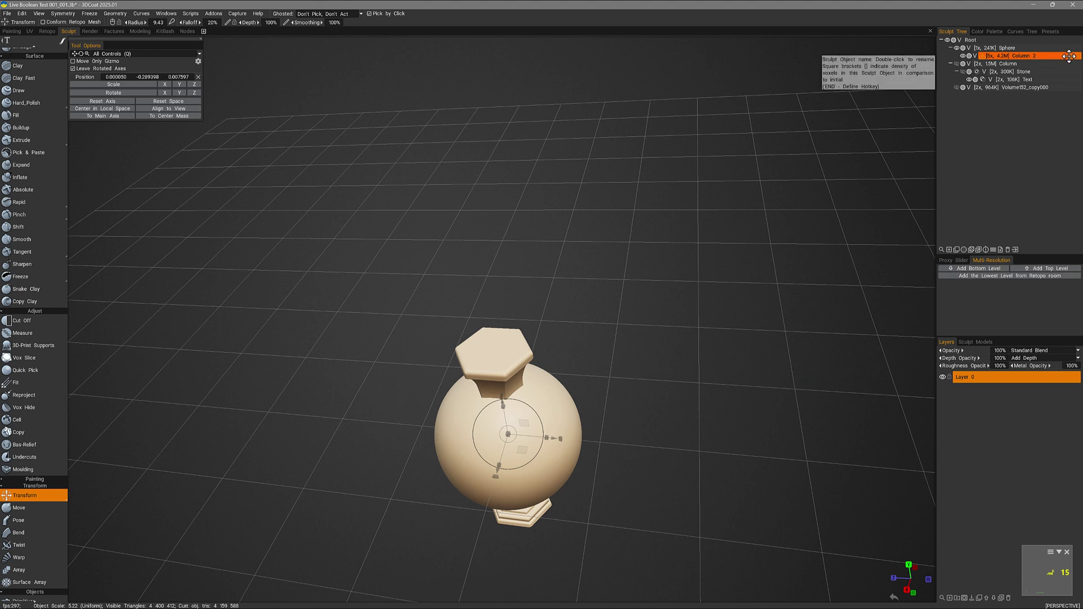
pyautogui.keyDown('ctrl'); pyautogui.moveTo(1068, 55); pyautogui.dragTo(1061, 54); pyautogui.keyUp('ctrl')
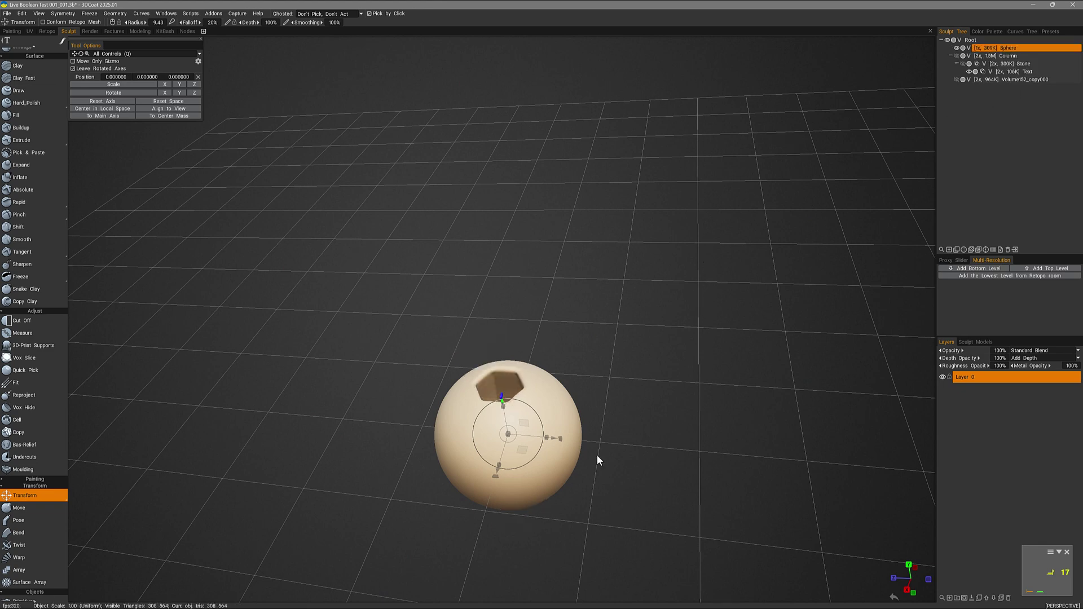
pyautogui.keyDown('alt'); pyautogui.moveTo(520, 450); pyautogui.dragTo(499, 407); pyautogui.keyUp('alt')
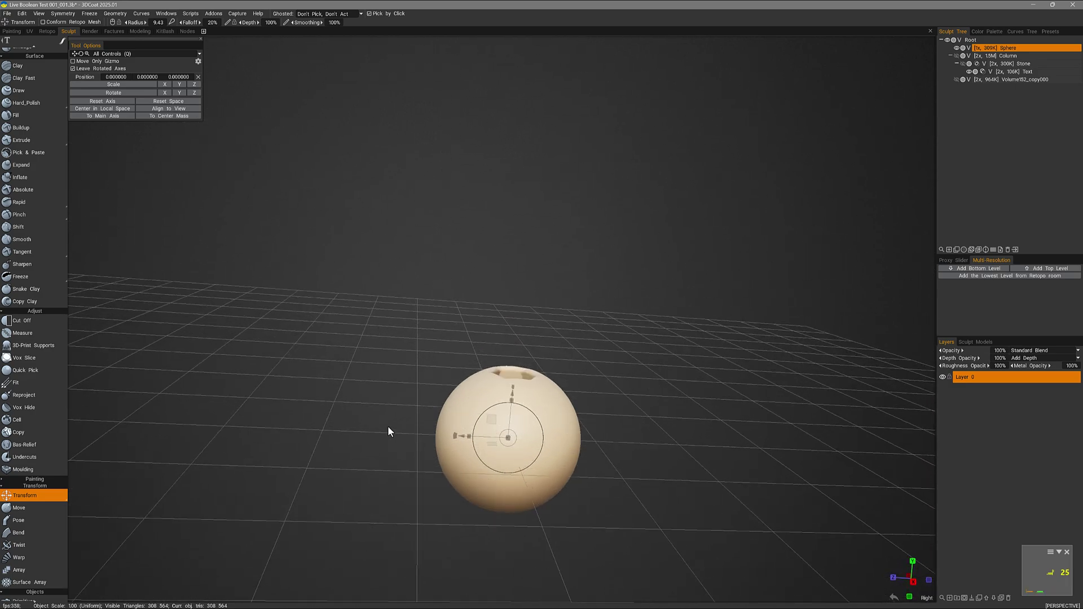
pyautogui.moveTo(388, 431); pyautogui.dragTo(388, 431)
# Step: Hide the Sphere and show the Column layer together with its child Stone layer
pyautogui.click(957, 56)
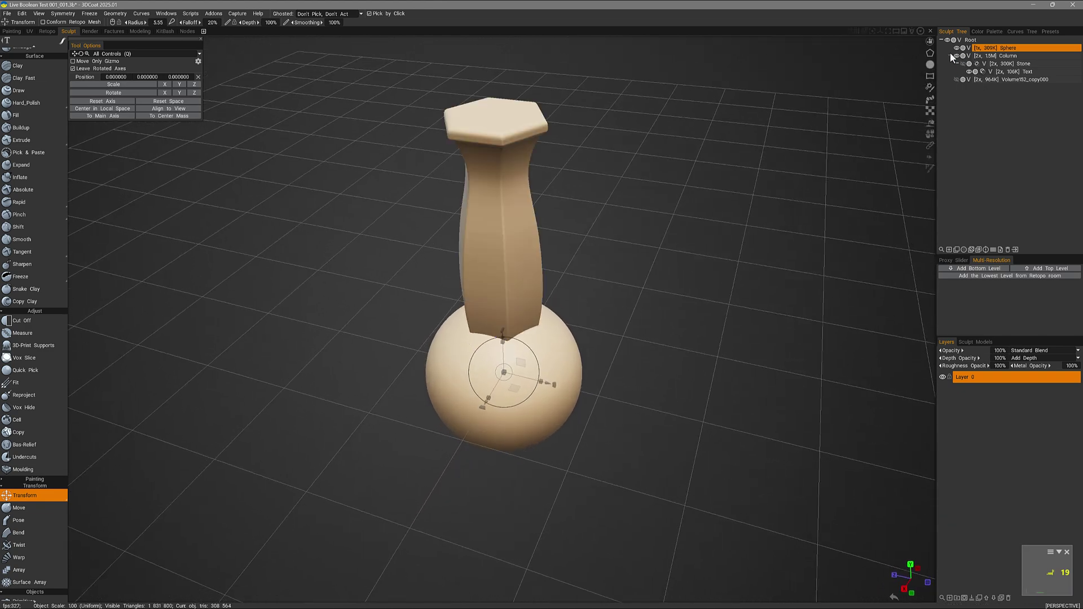
pyautogui.click(957, 48)
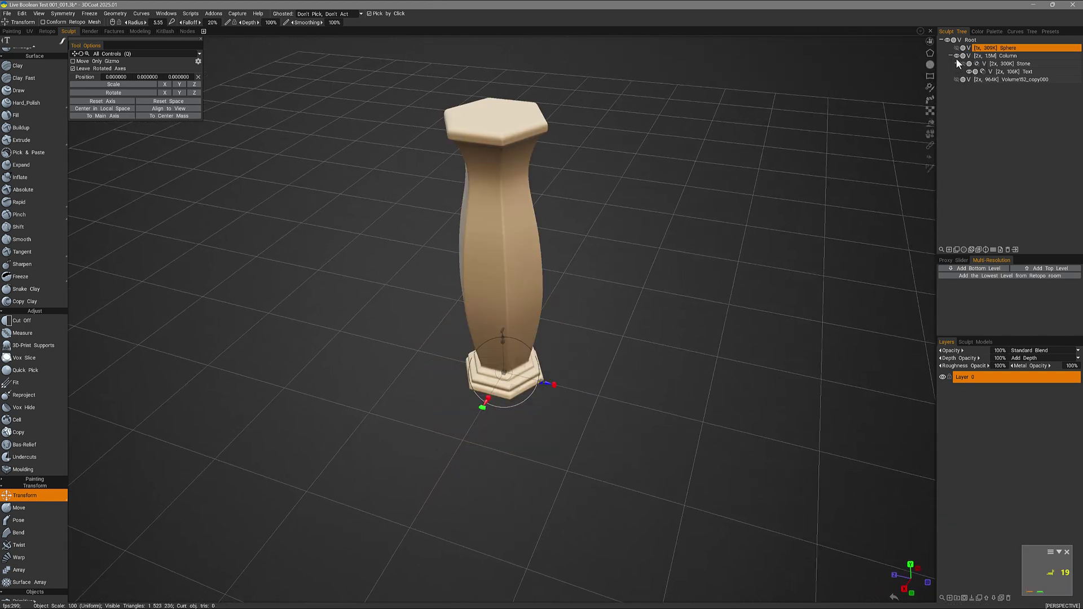
pyautogui.click(962, 63)
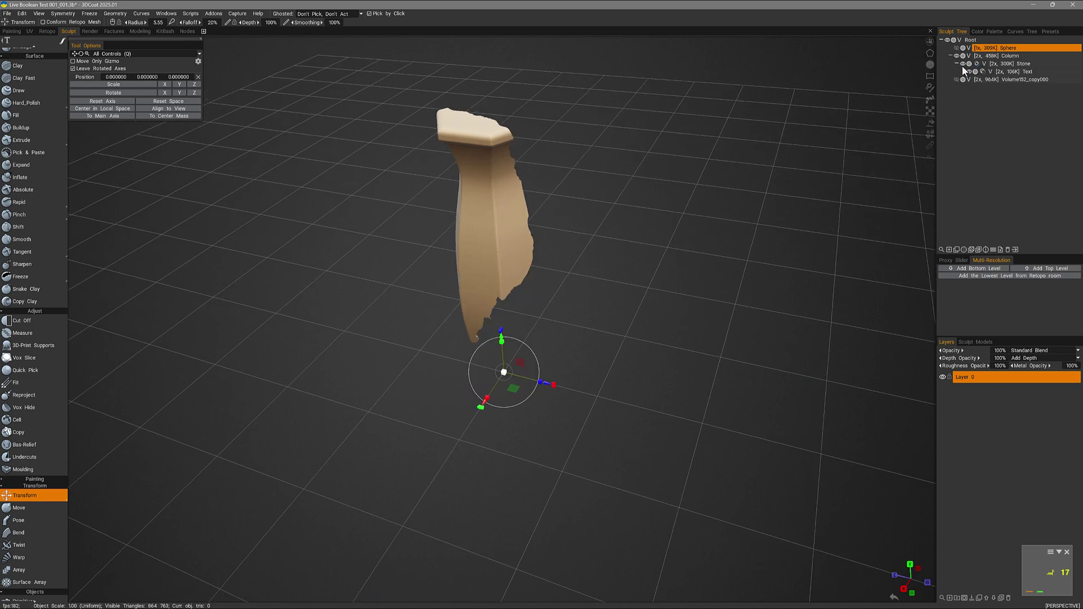